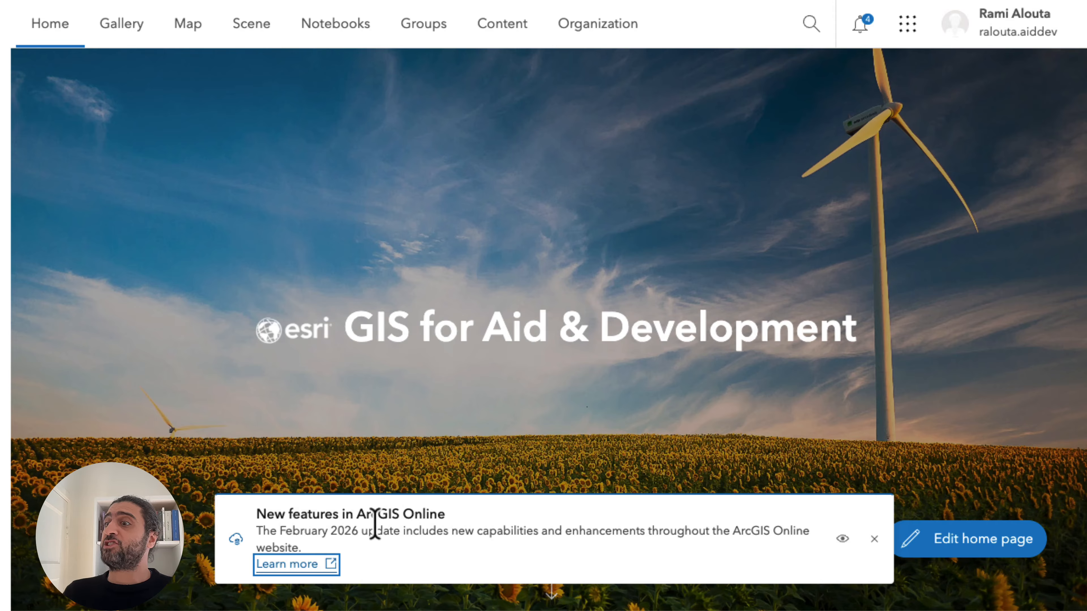
Open the ArcGIS Online What's new page for the February 2026 update and examine its sections through Content management.
click(287, 569)
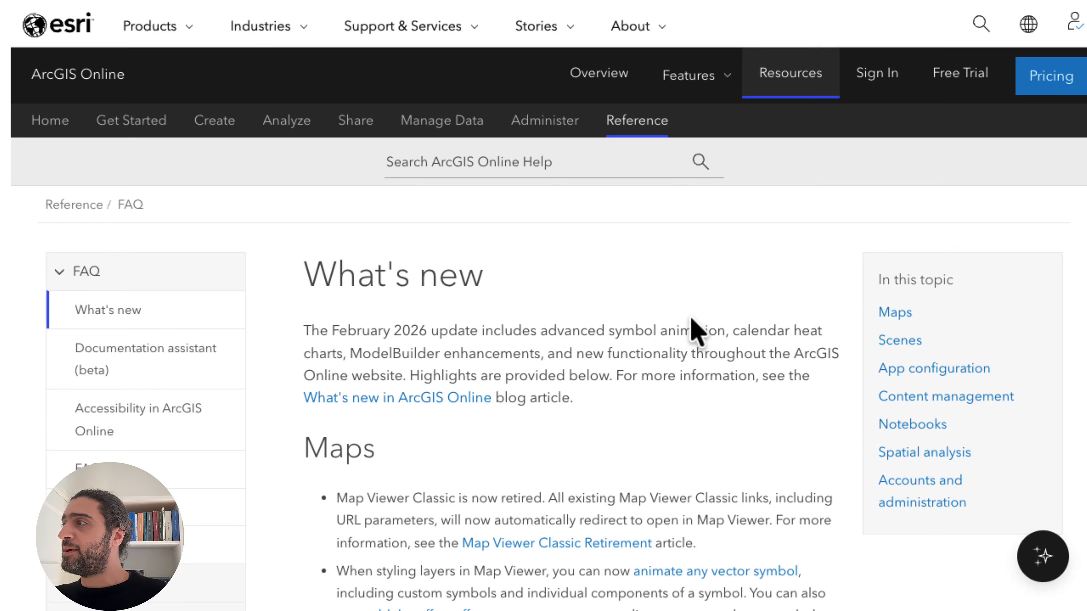
scroll(696, 331, down, 1)
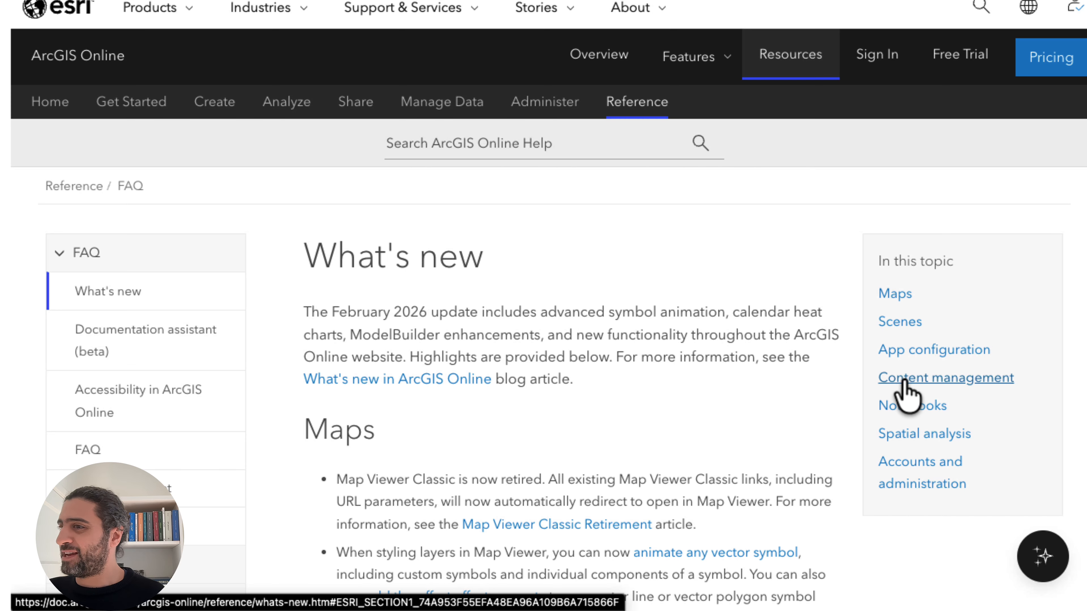
scroll(565, 432, down, 10)
scroll(564, 422, down, 15)
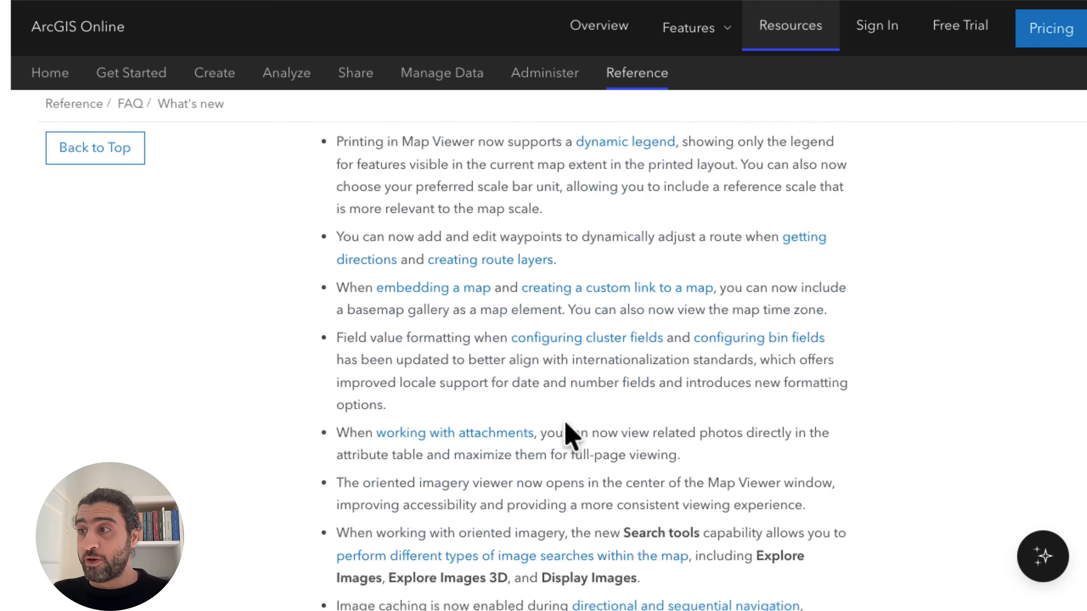
scroll(565, 421, down, 9)
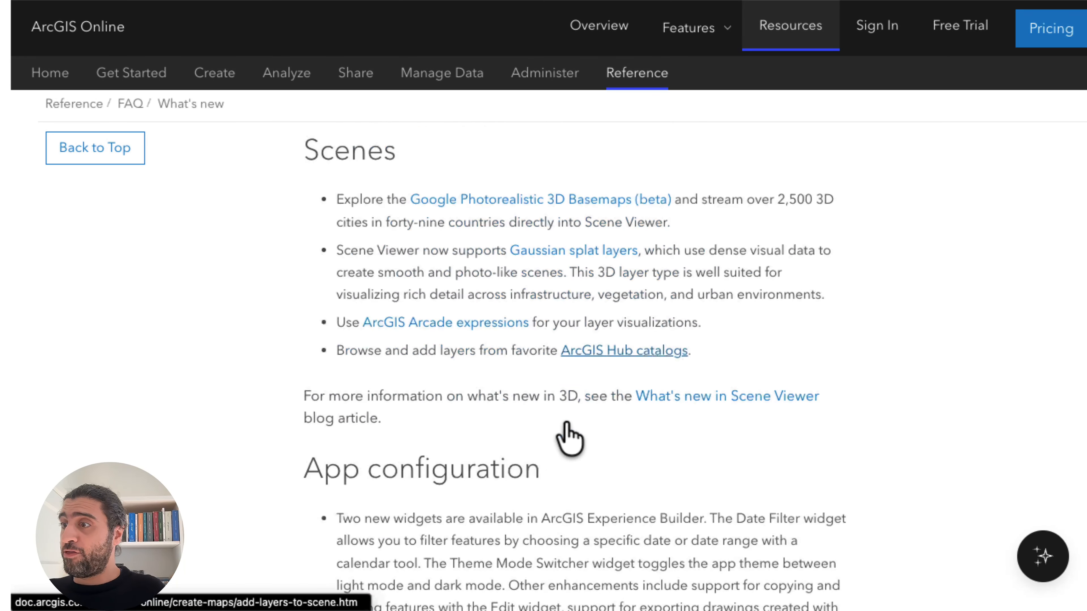
scroll(564, 422, down, 4)
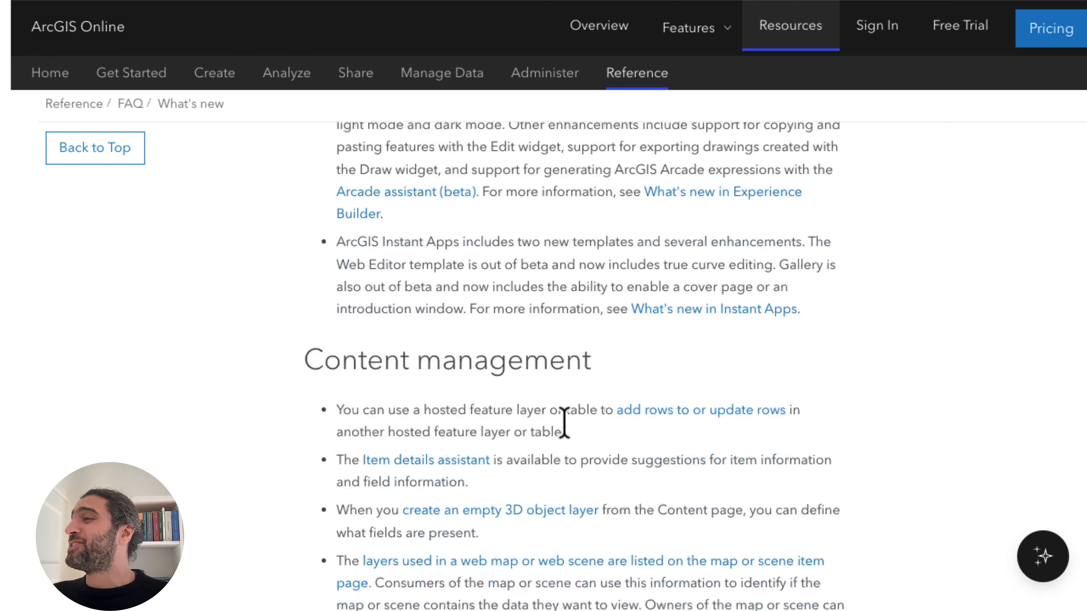
scroll(565, 422, up, 1)
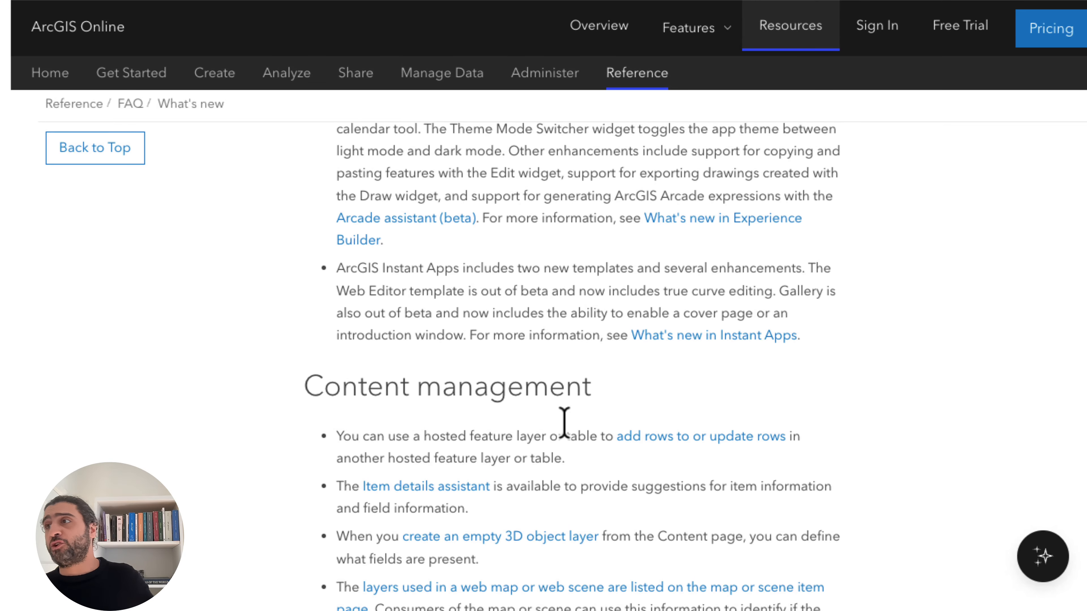
scroll(564, 422, down, 1)
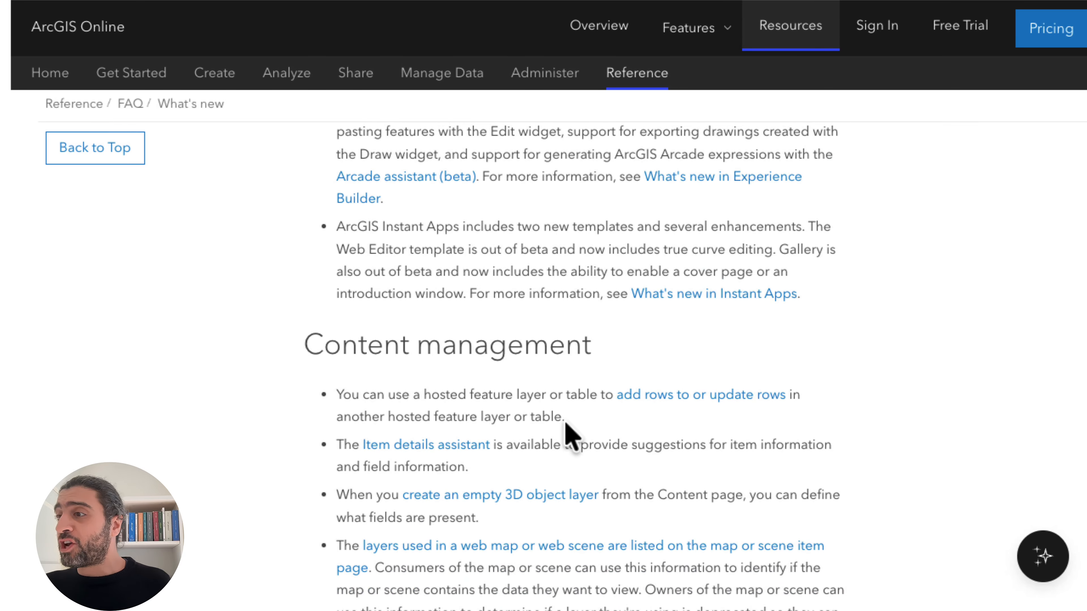
scroll(567, 437, down, 2)
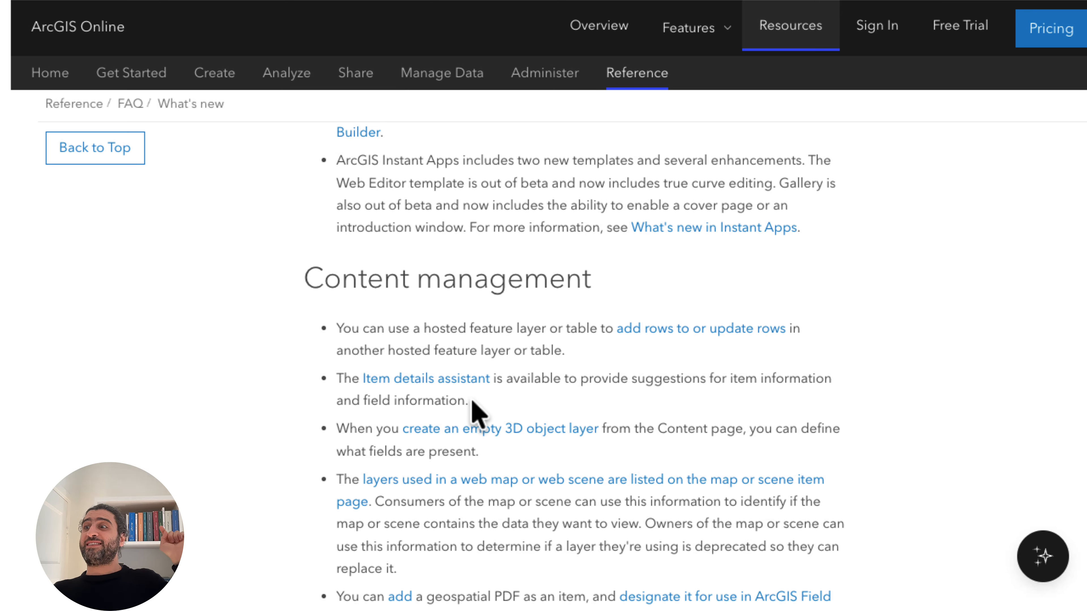
Open the Item details assistant documentation and read its supported item types, getting-started instructions and administrator note.
click(466, 383)
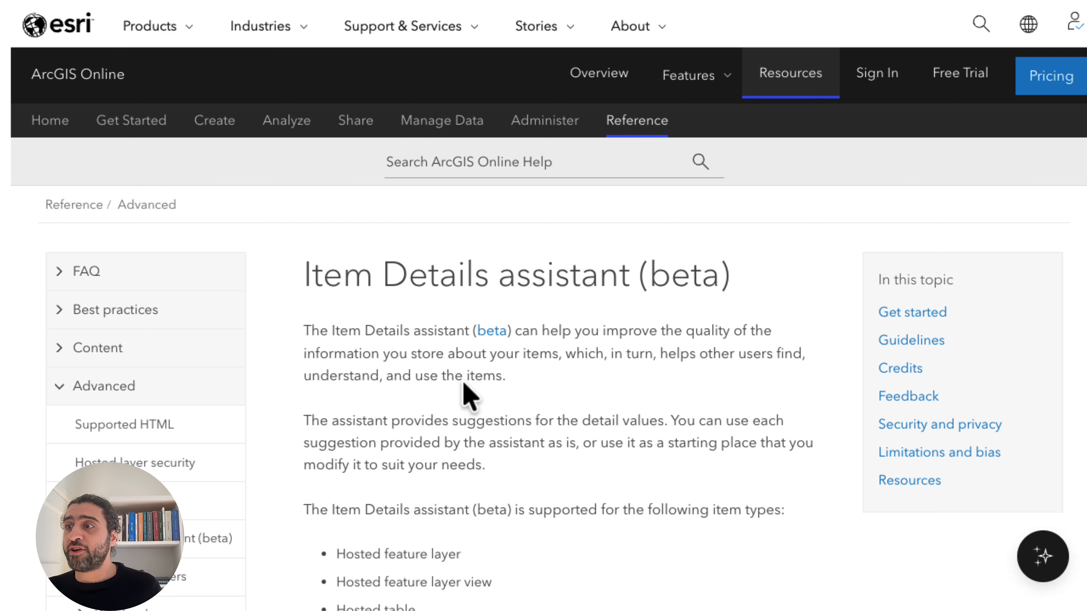
scroll(465, 385, down, 1)
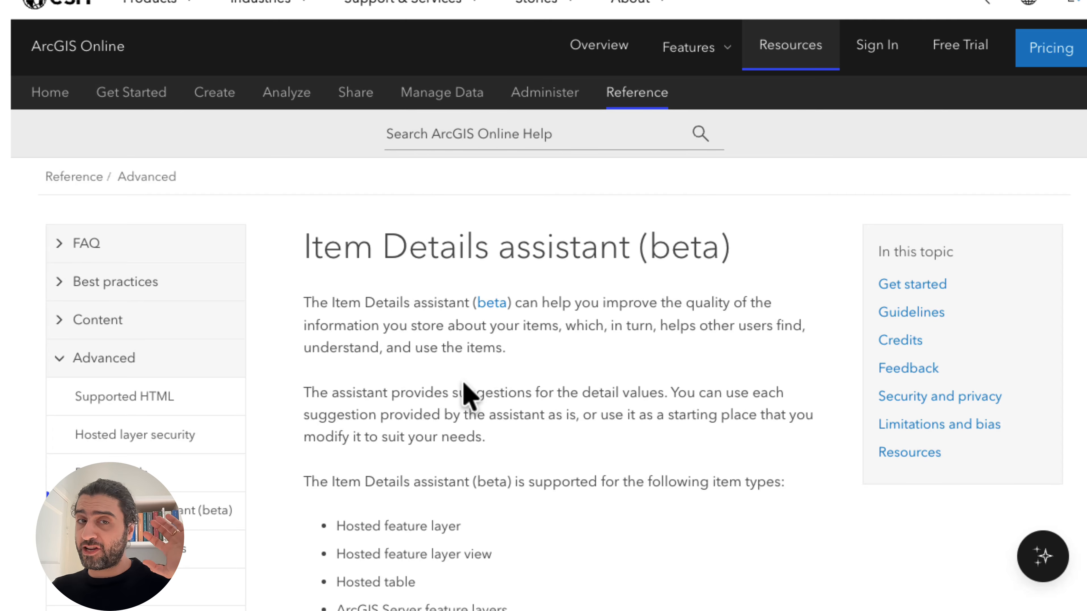
scroll(469, 394, down, 3)
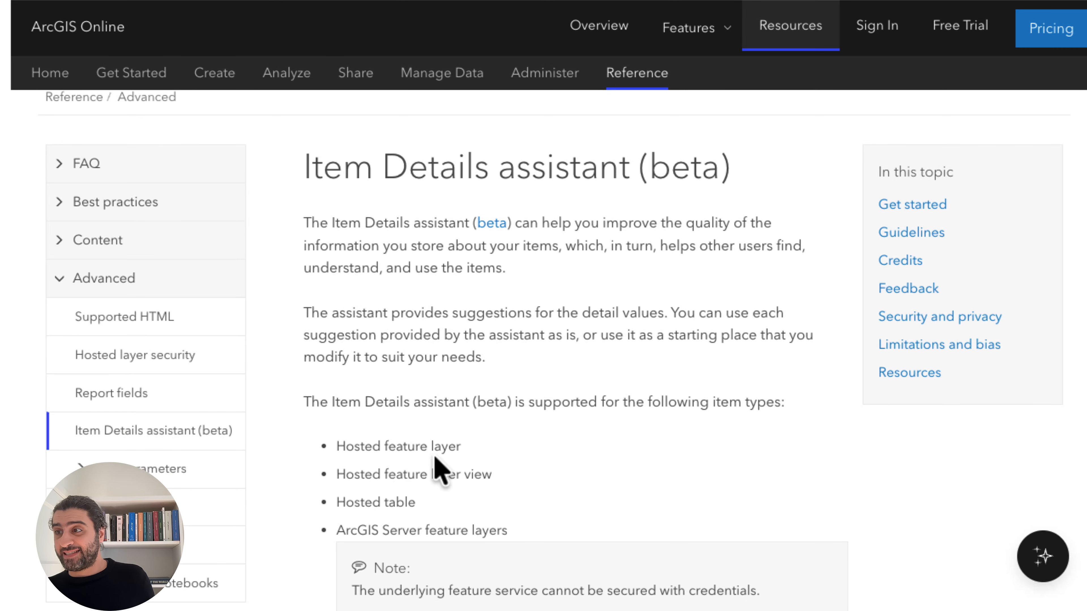
scroll(490, 468, down, 5)
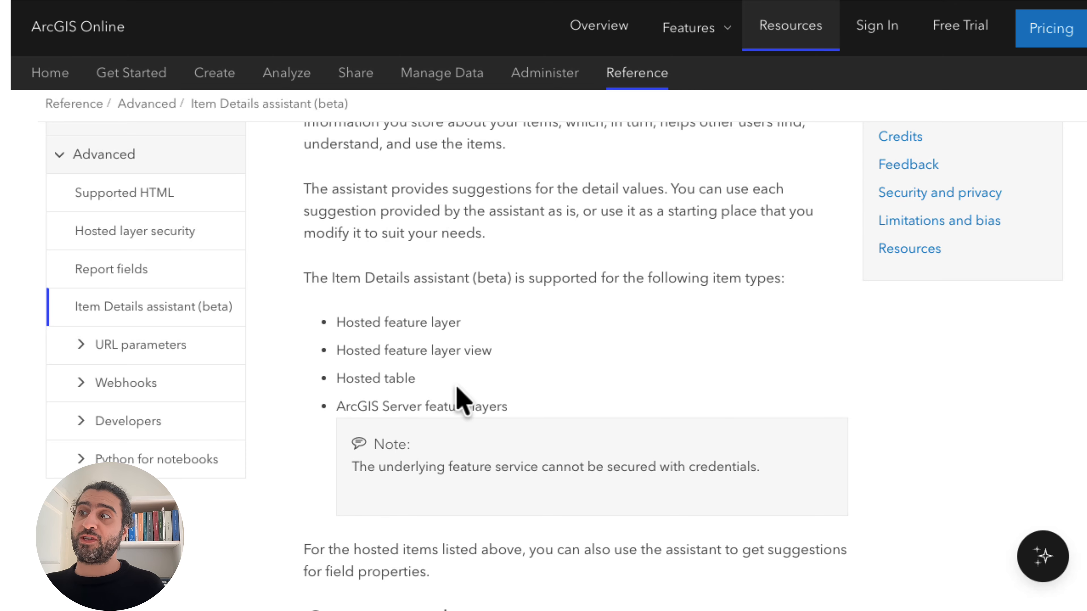
scroll(456, 400, down, 1)
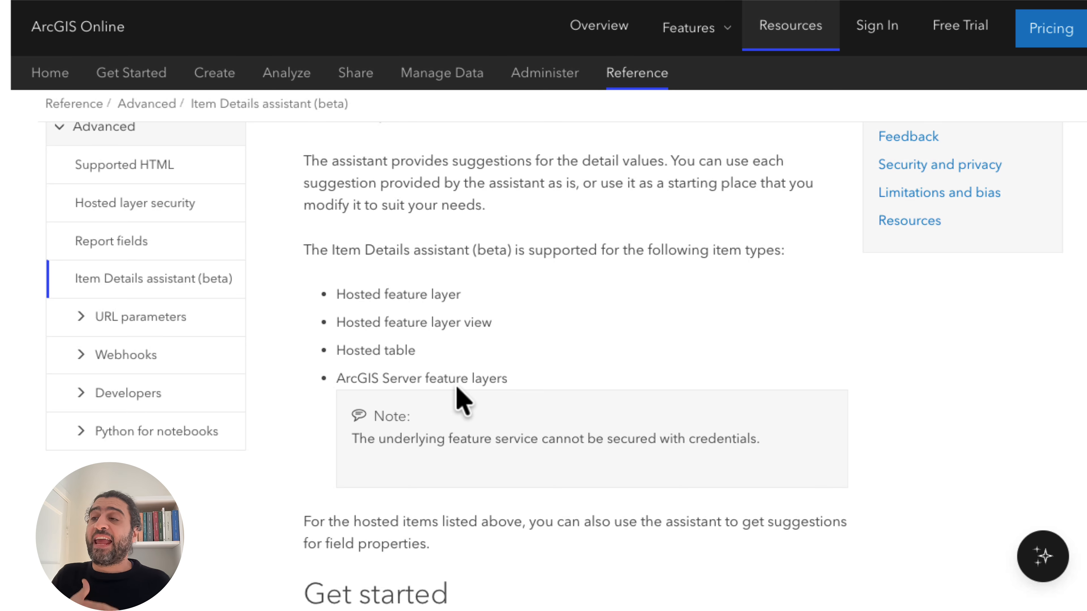
scroll(462, 400, down, 7)
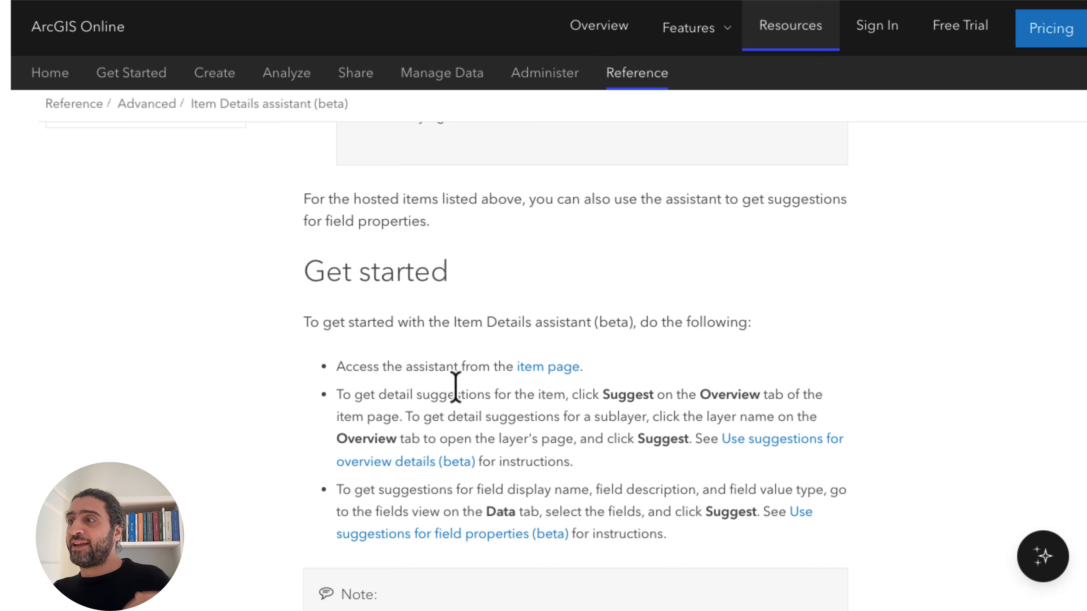
scroll(455, 387, down, 5)
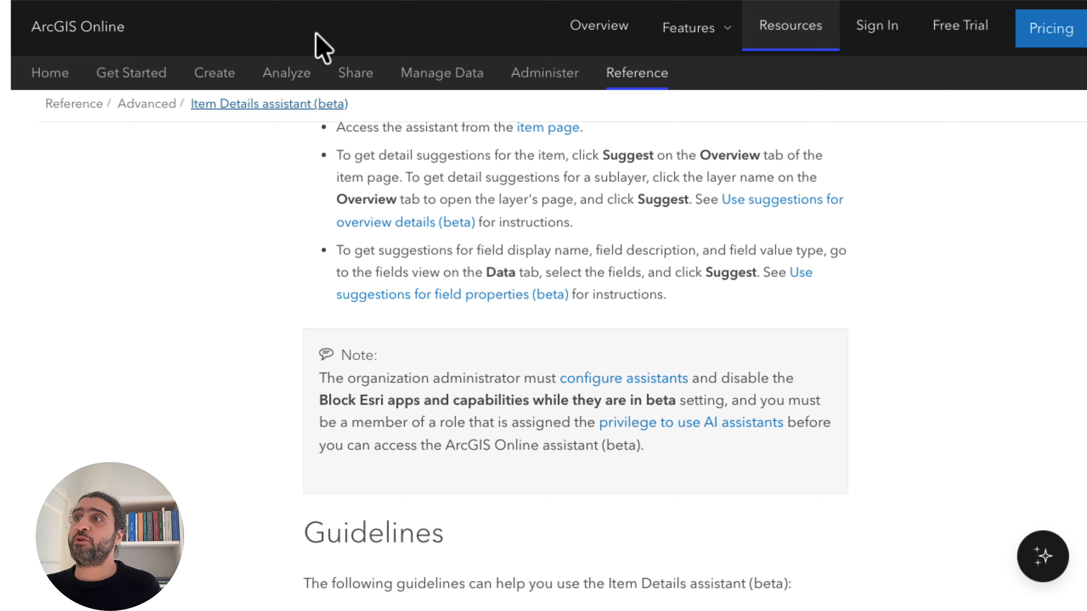
Return to the organization's home page and open the list of your own content.
mouse_move(308, 8)
click(139, 36)
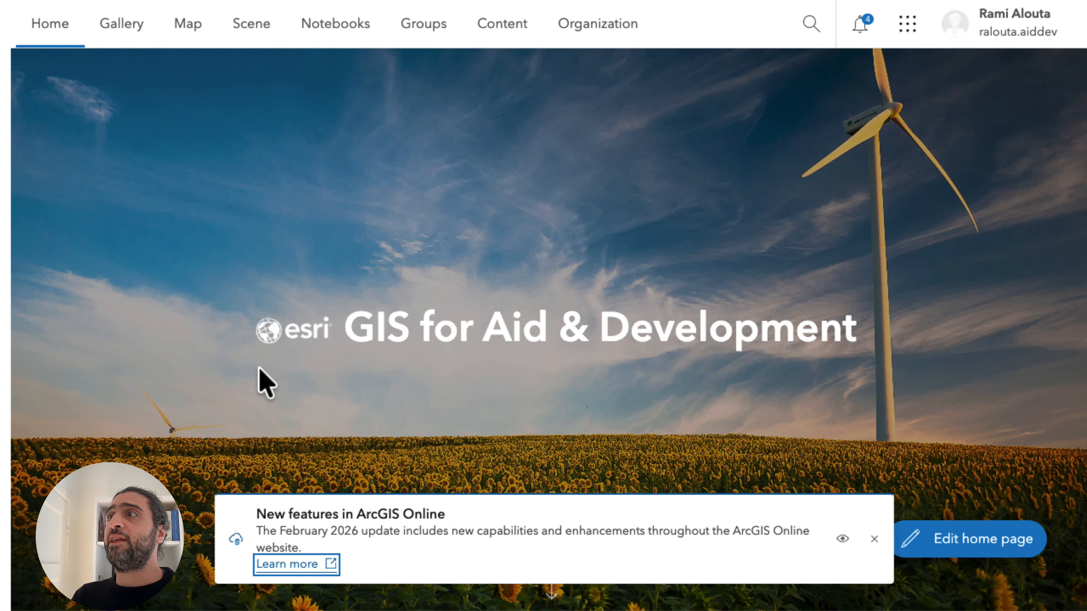
click(492, 26)
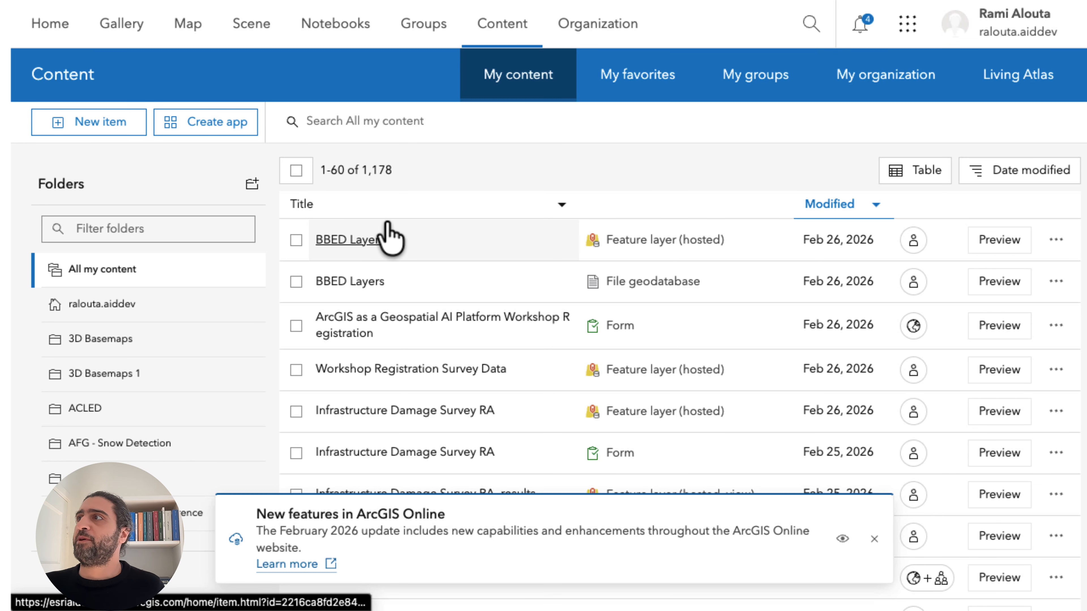
Search for "beirut urban lab" and extend the search beyond the Esri Aid & Development Team organization.
click(810, 23)
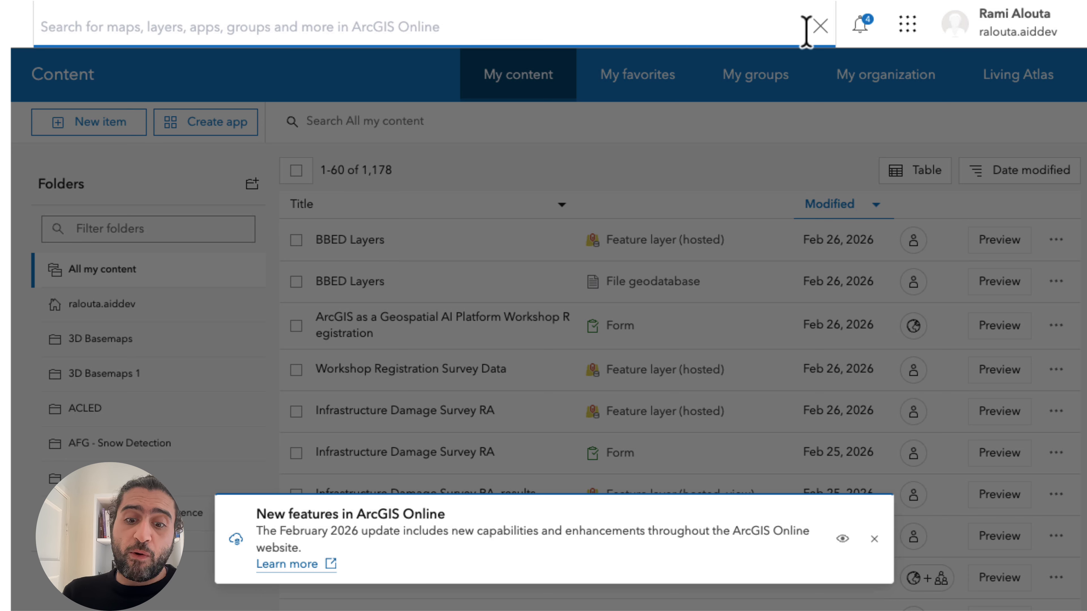
text(beirut)
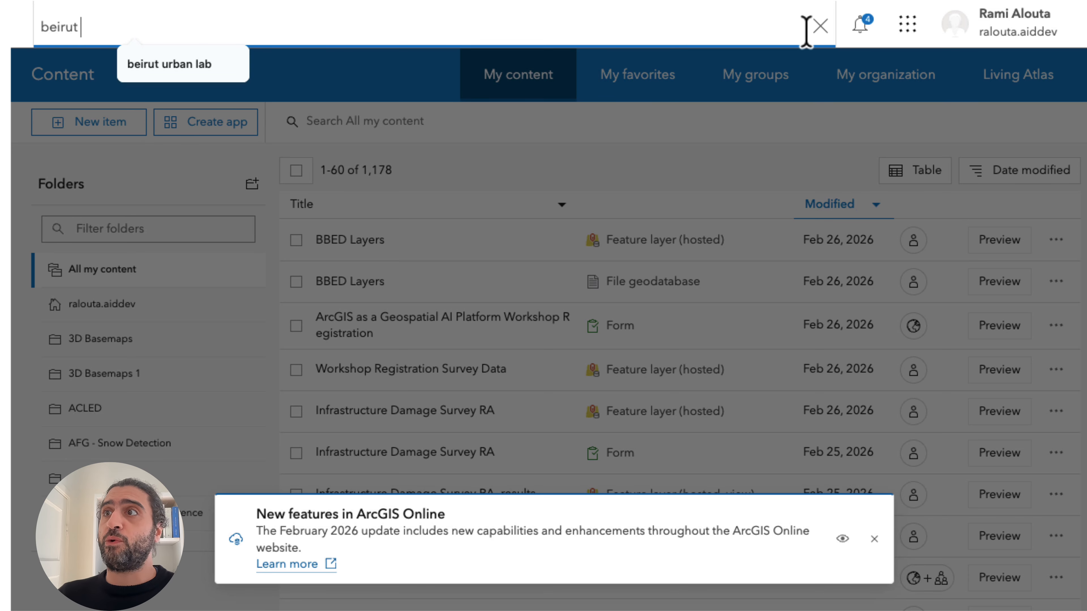
key(Down)
key(Return)
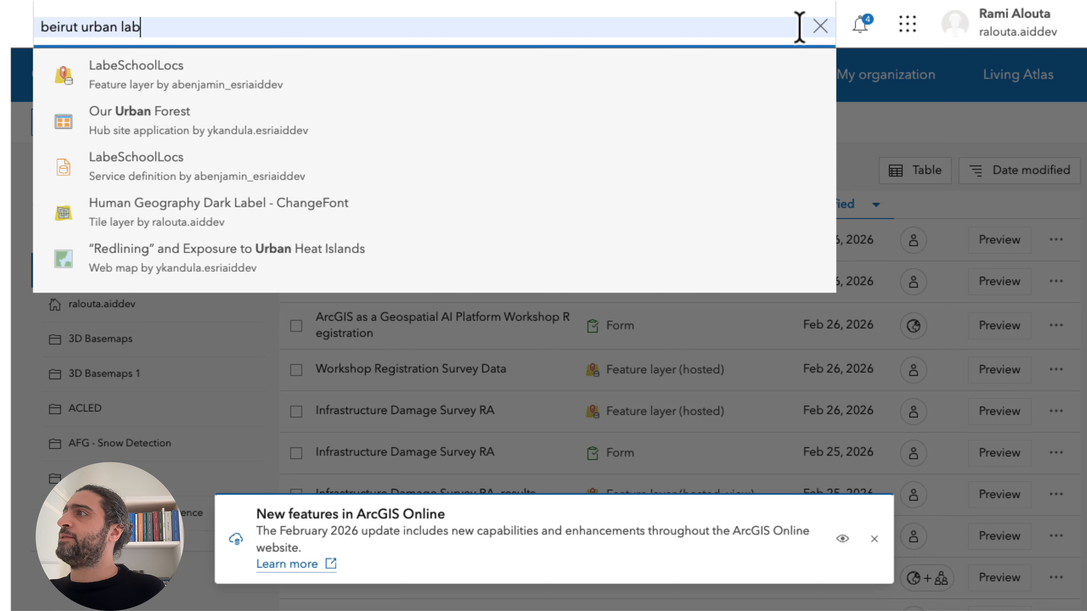
key(Return)
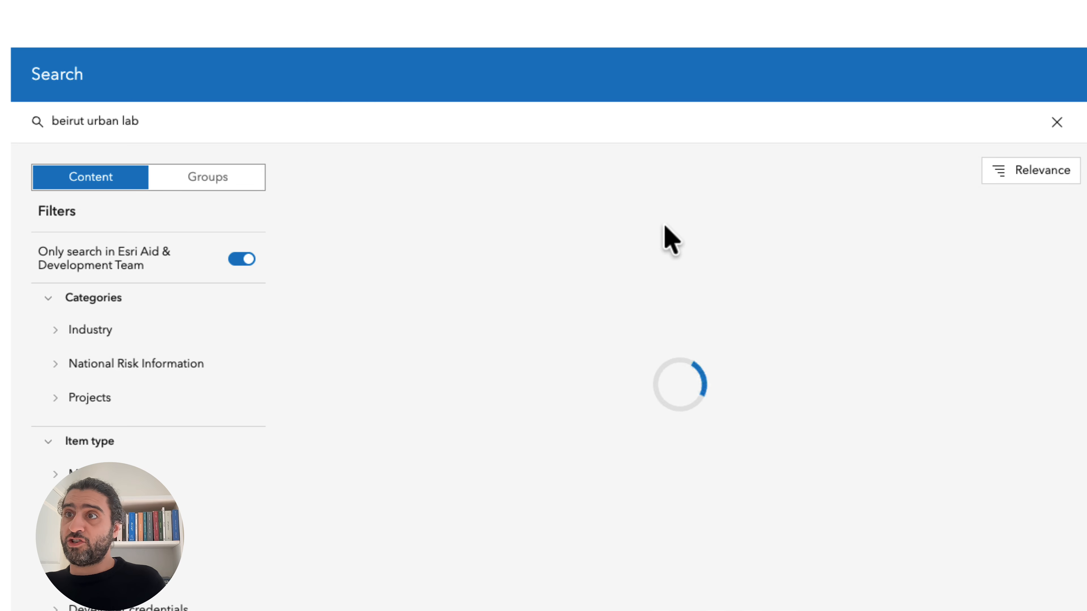
click(235, 260)
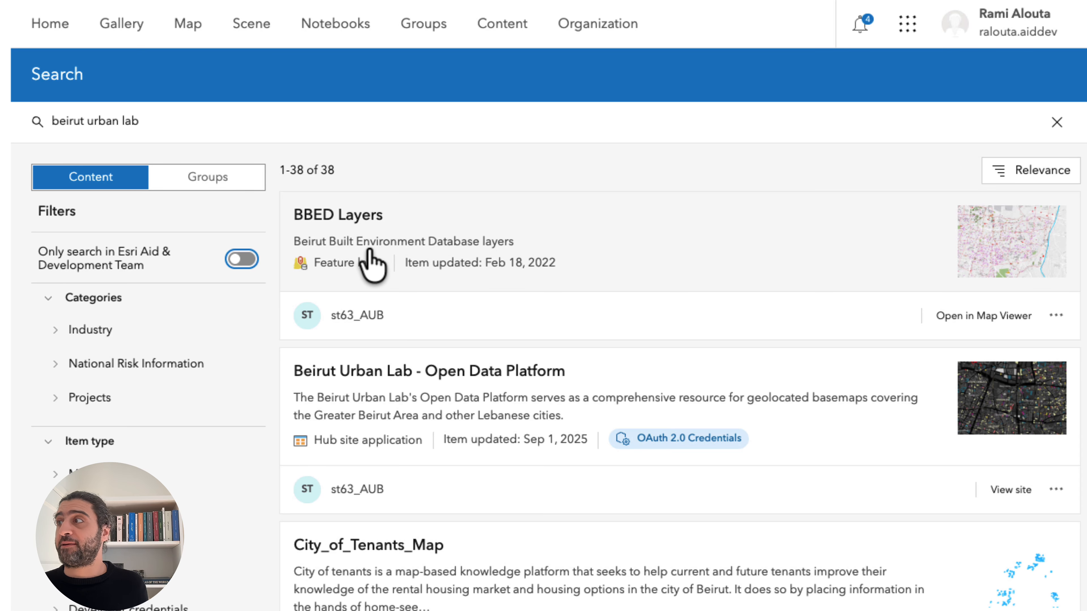
Open the details page of the public BBED Layers feature layer and view its data export formats.
click(350, 235)
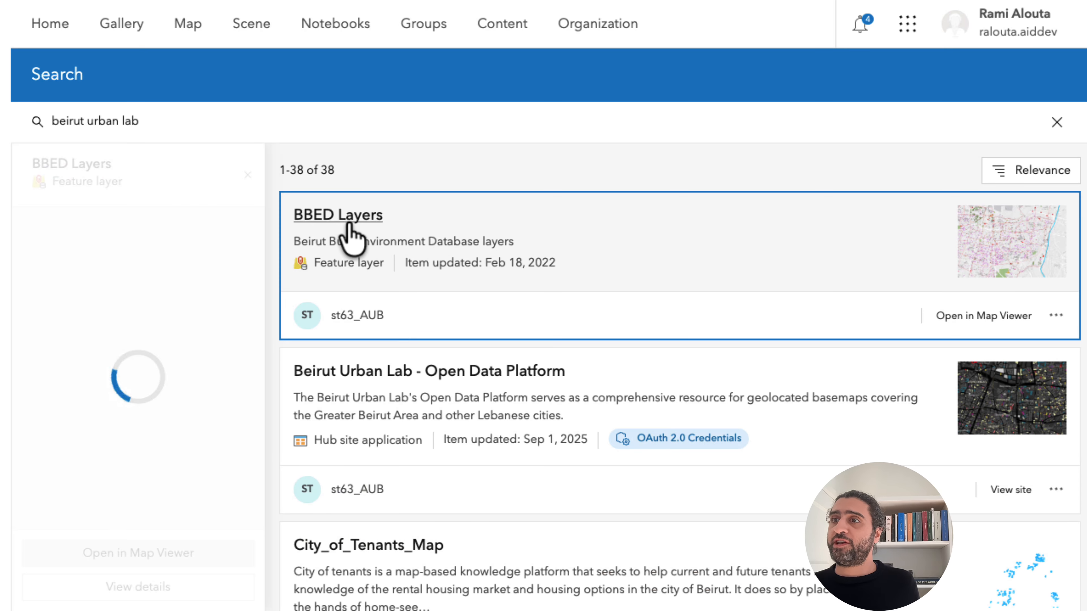
click(125, 593)
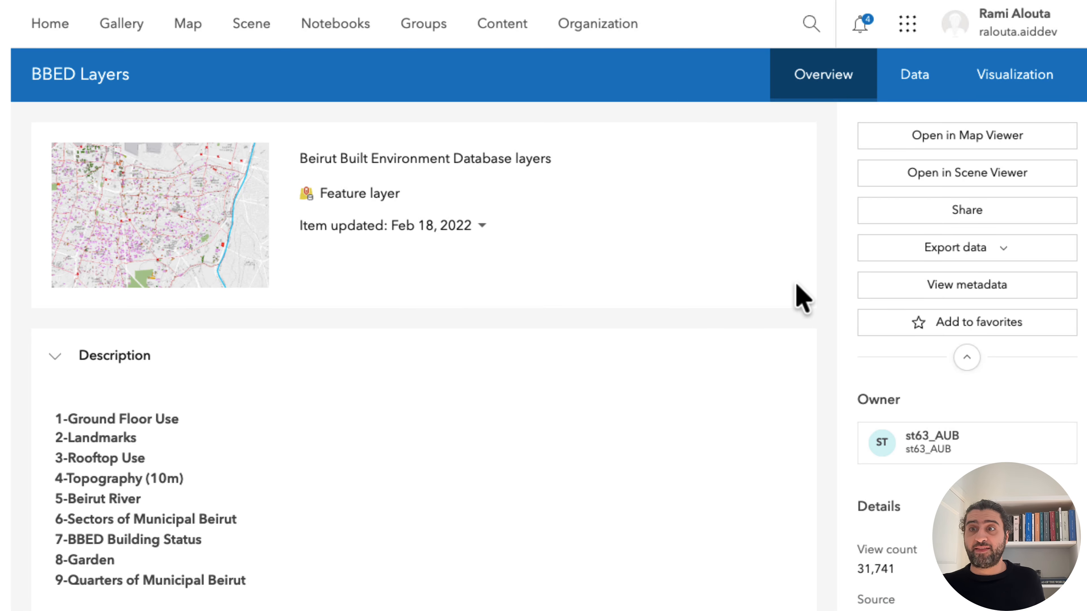
click(980, 250)
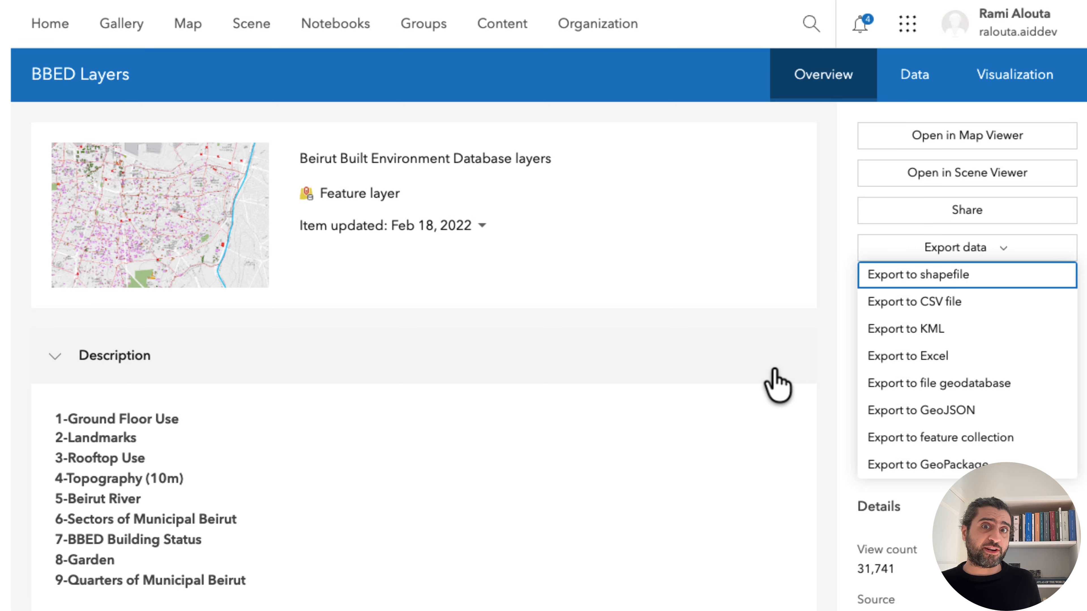
In your own content, filter the folders by "arc" and open the hosted BBED Layers item in the ArcGIS Maps SDK for JavaScript folder.
click(504, 30)
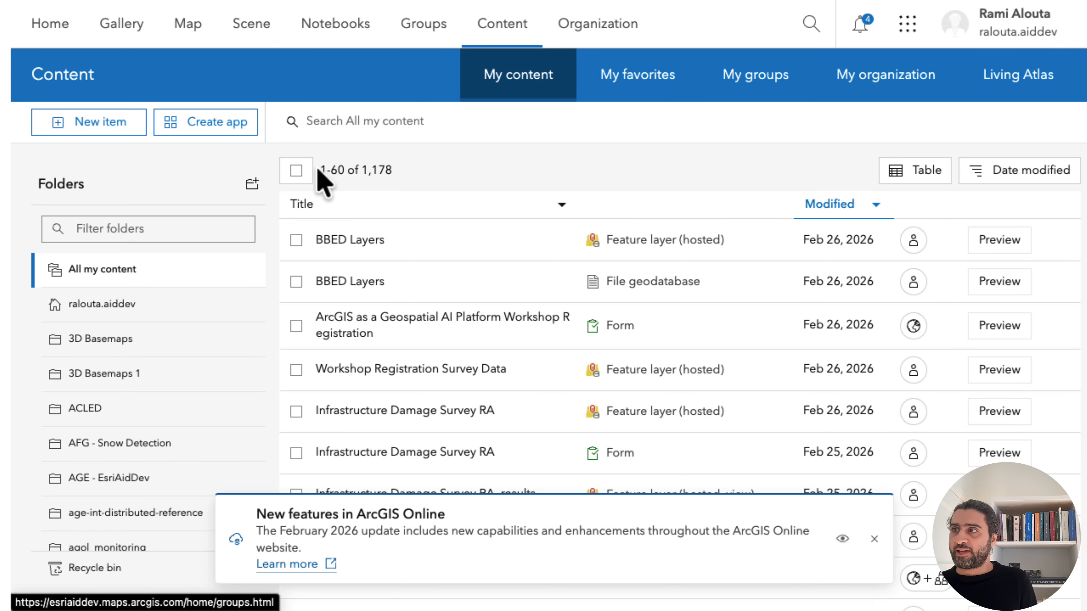
click(165, 227)
text(arc)
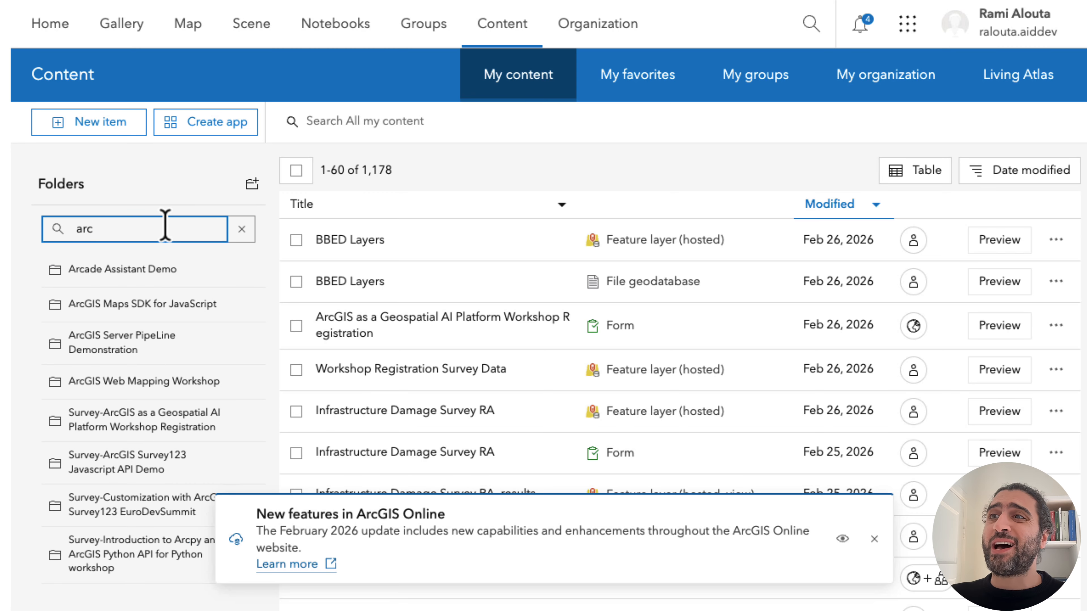
click(116, 316)
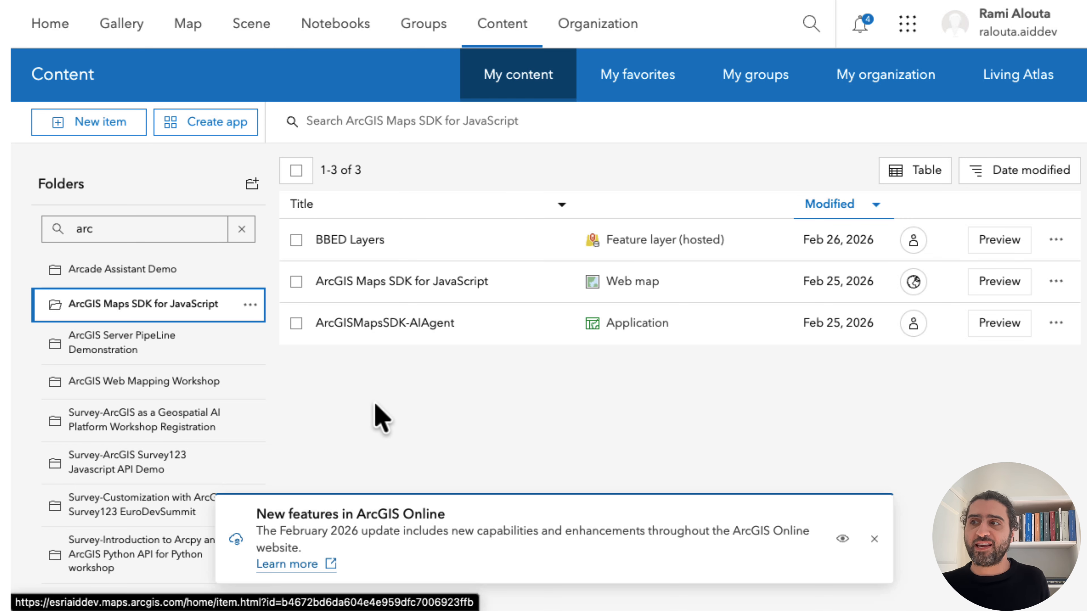
click(350, 240)
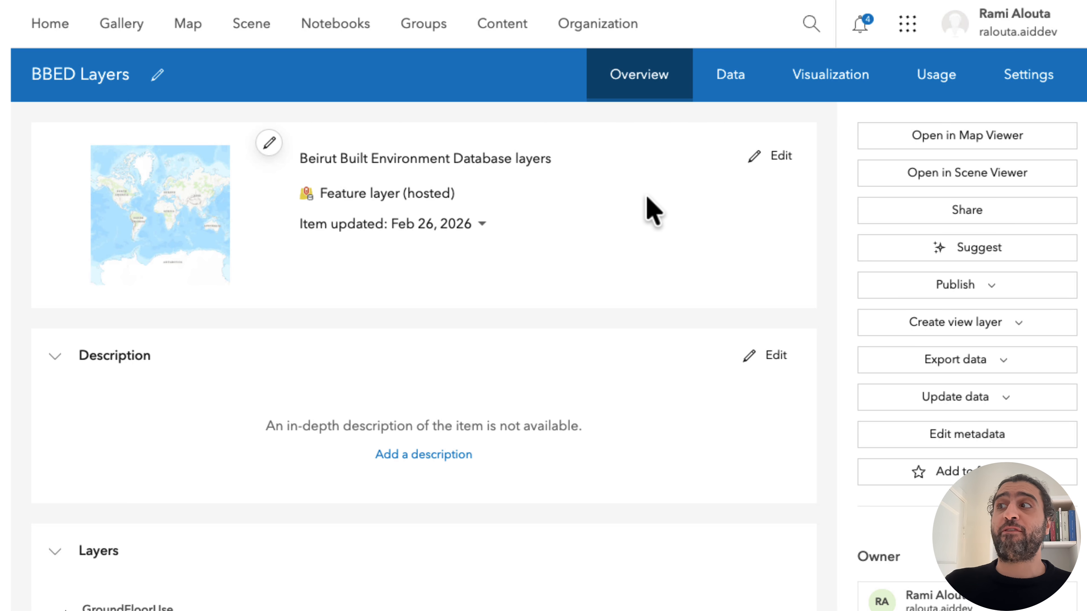
Generate AI suggestions for the BBED Layers item's title, summary, description and tags after looking over its list of layers.
scroll(515, 400, down, 7)
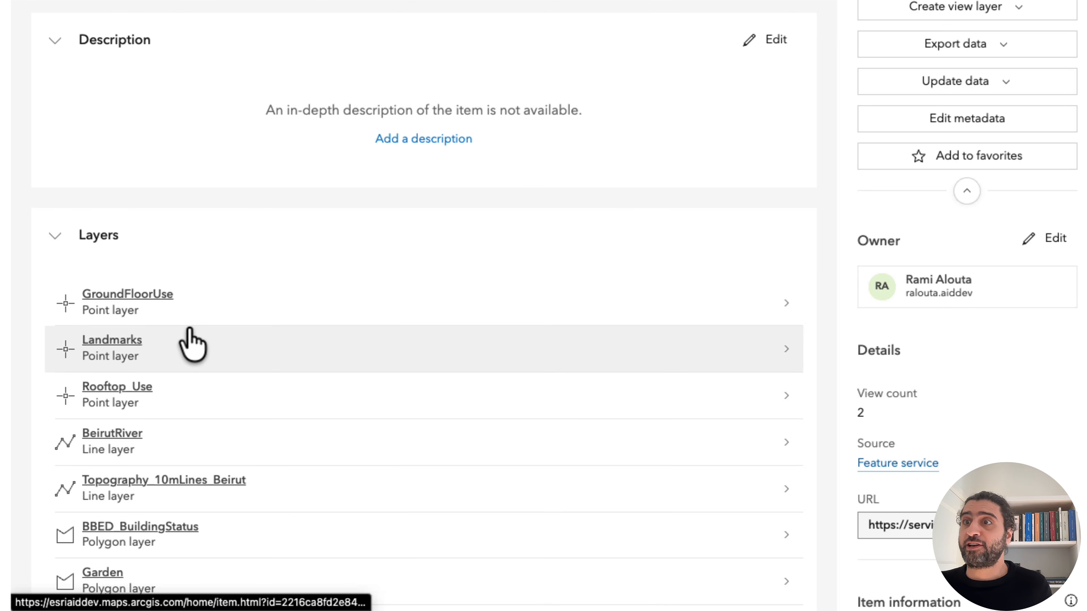
scroll(181, 377, down, 3)
scroll(181, 395, down, 5)
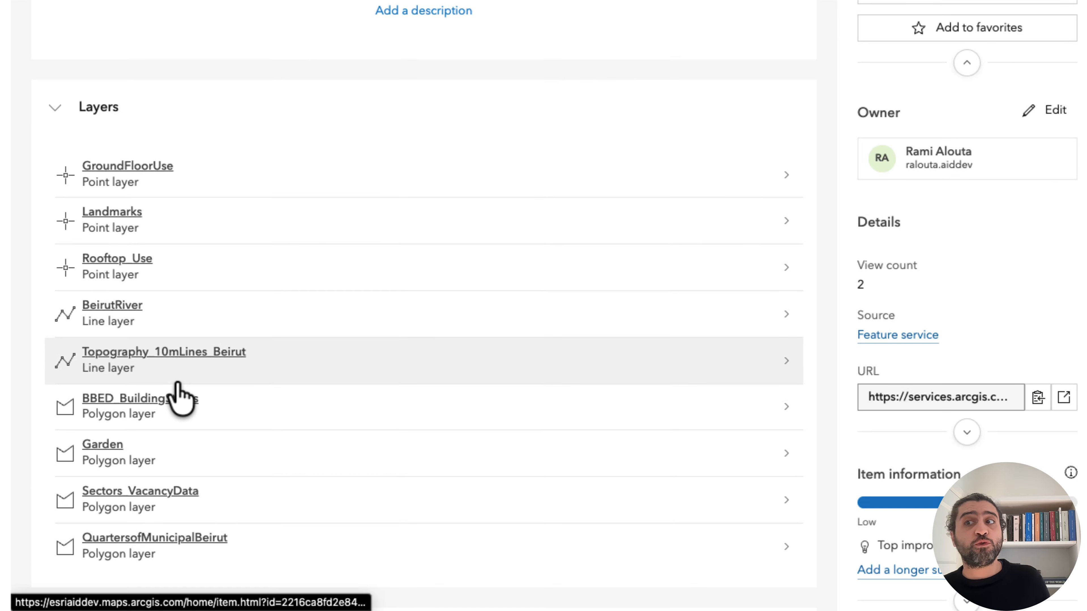
scroll(182, 395, up, 10)
scroll(180, 396, up, 5)
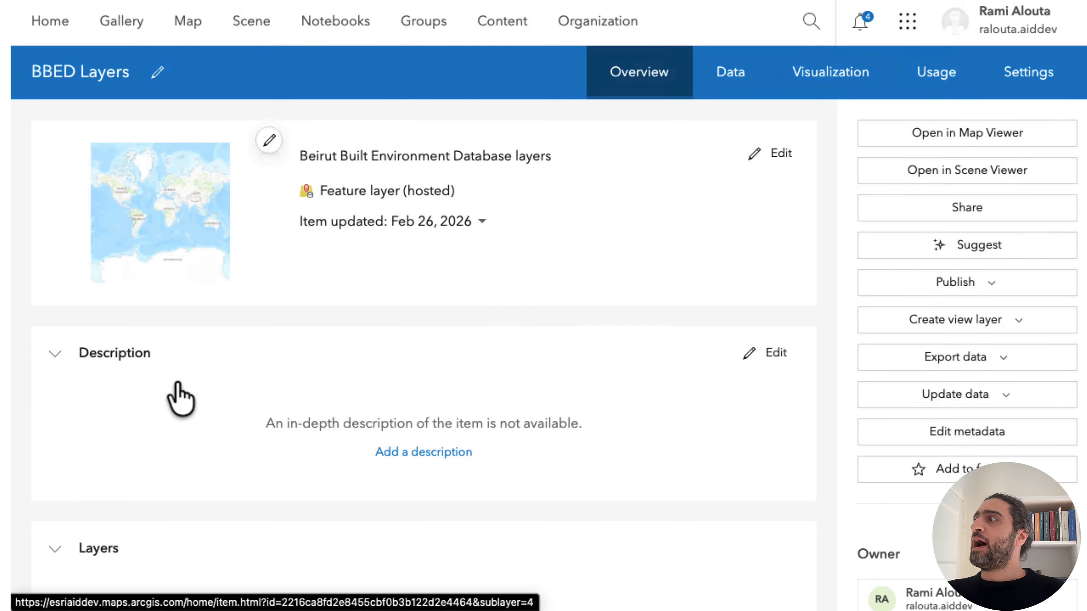
click(938, 257)
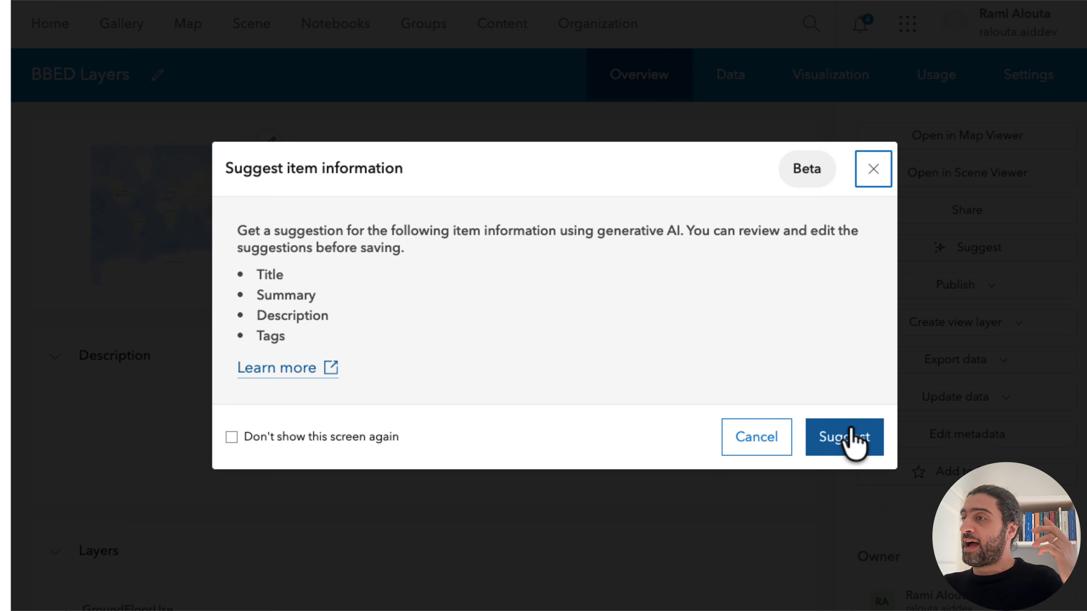
click(853, 440)
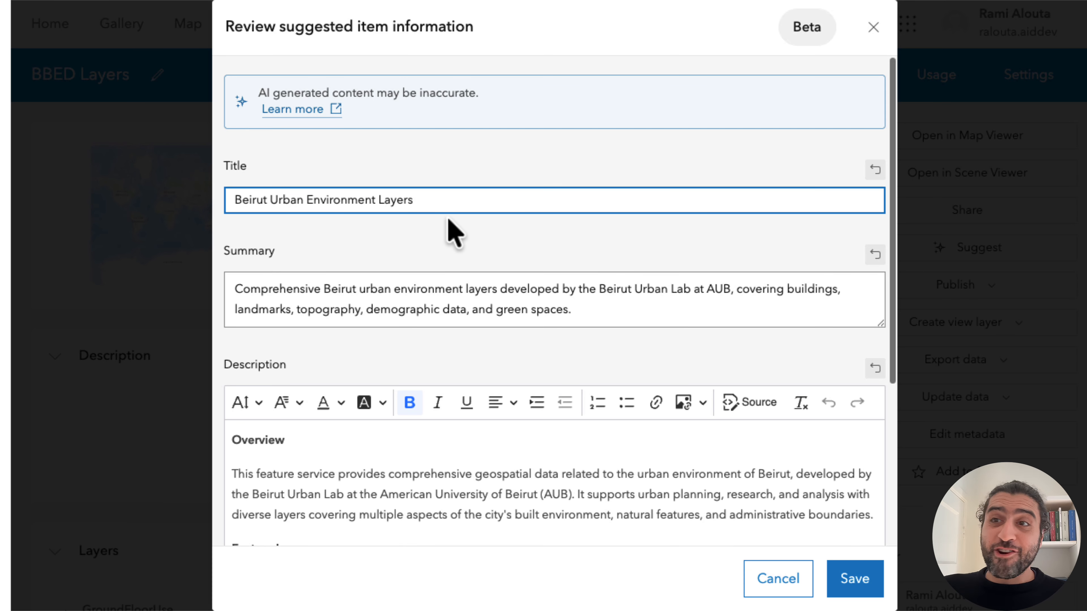
Review the suggested title and summary, plus the overview and first feature layer entries of the suggested description.
scroll(447, 229, down, 1)
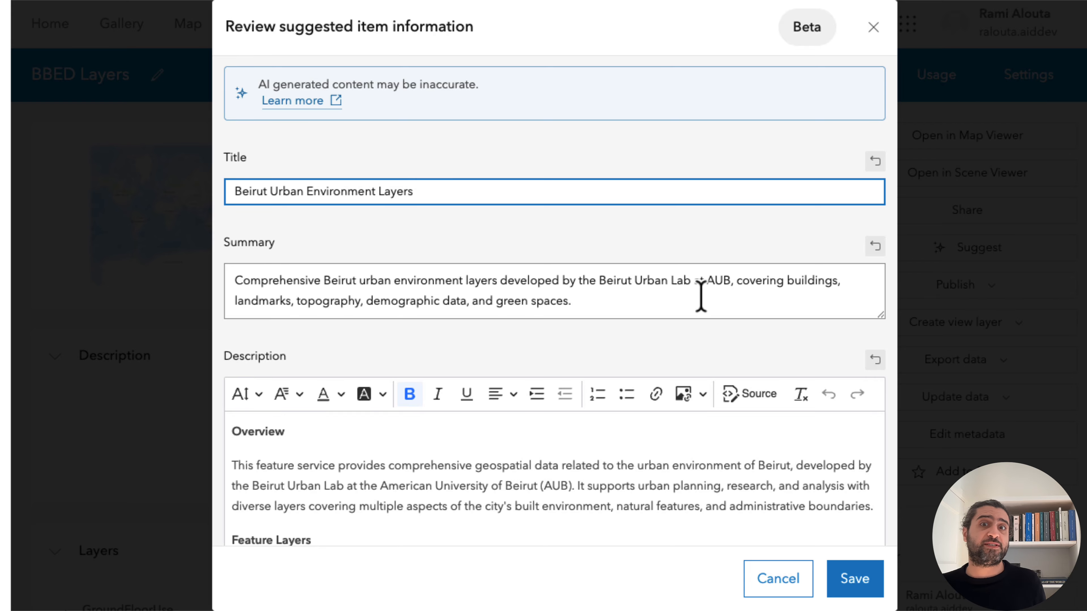
scroll(700, 296, down, 1)
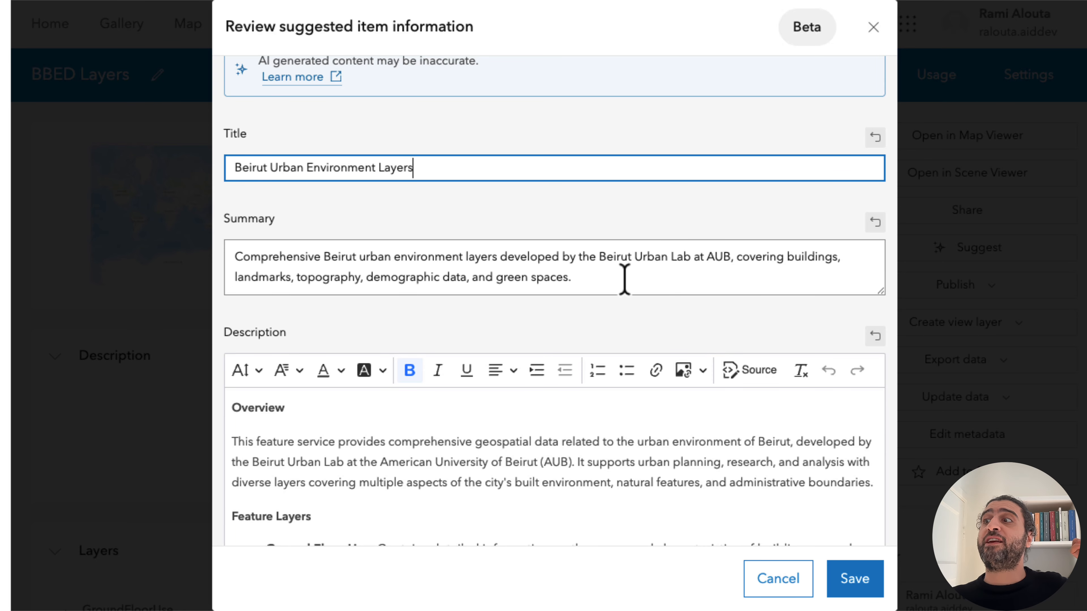
scroll(625, 279, down, 2)
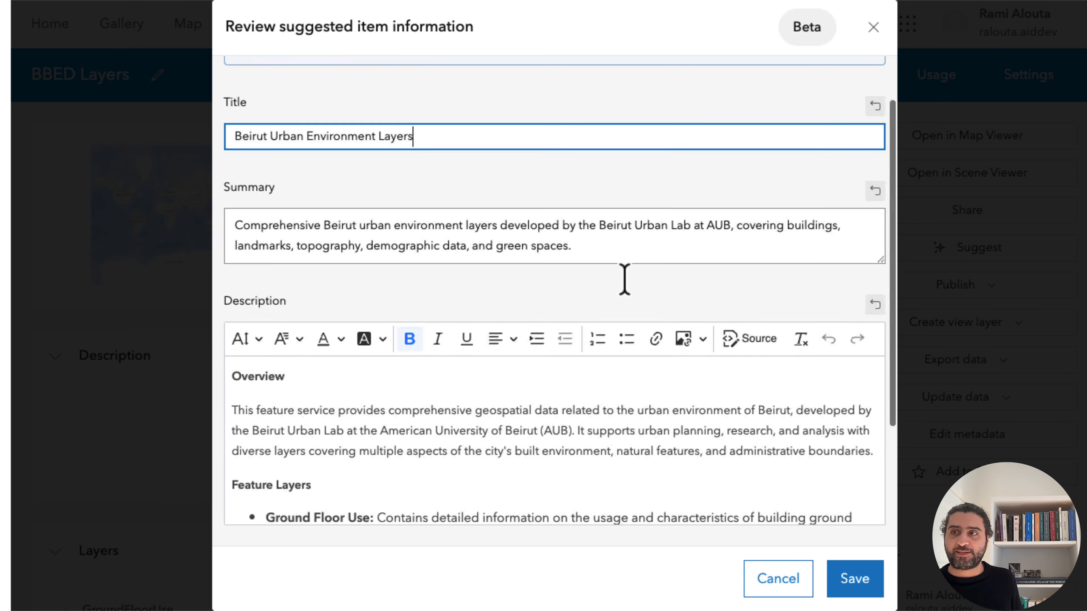
scroll(334, 427, down, 4)
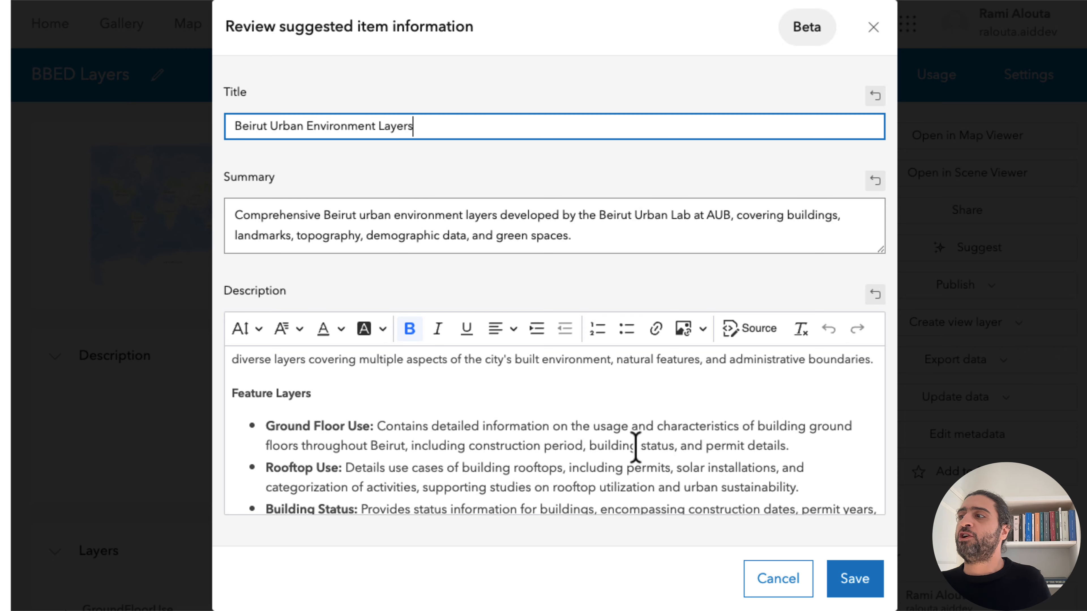
scroll(634, 447, down, 1)
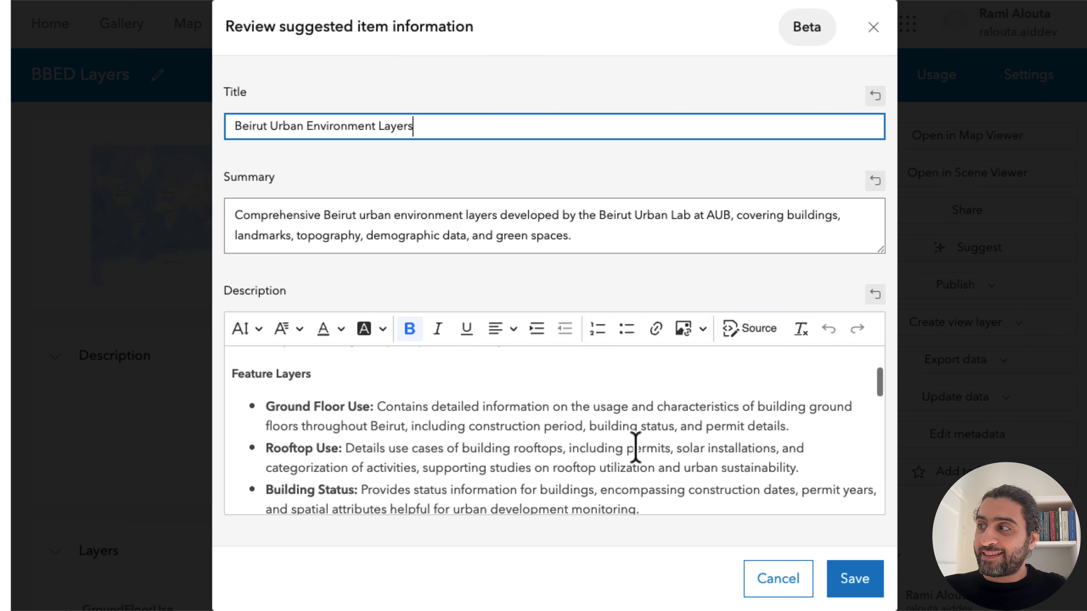
scroll(635, 447, down, 2)
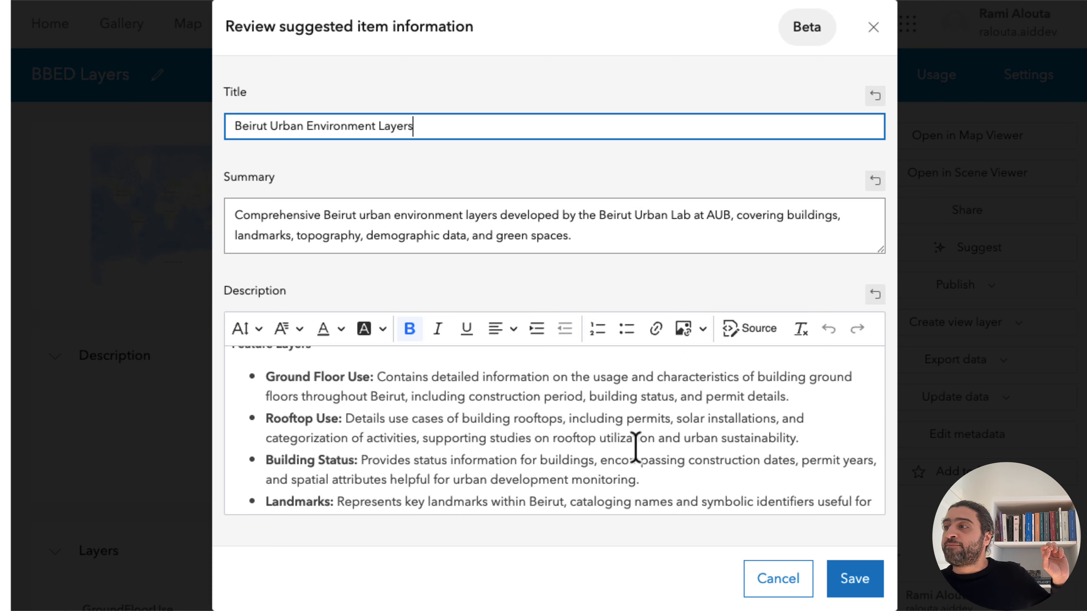
scroll(635, 446, up, 1)
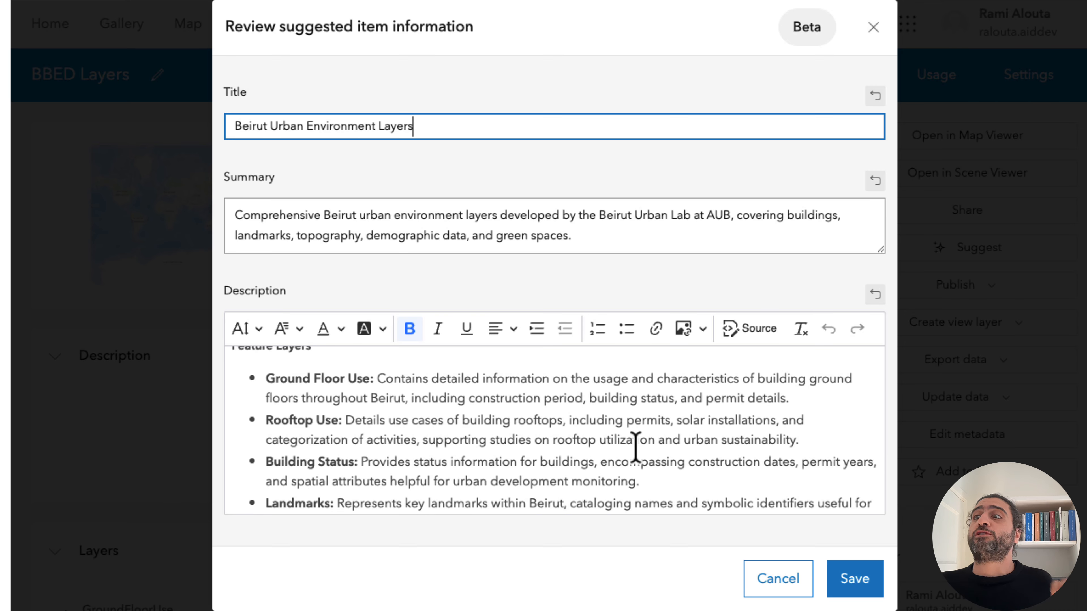
scroll(635, 446, down, 1)
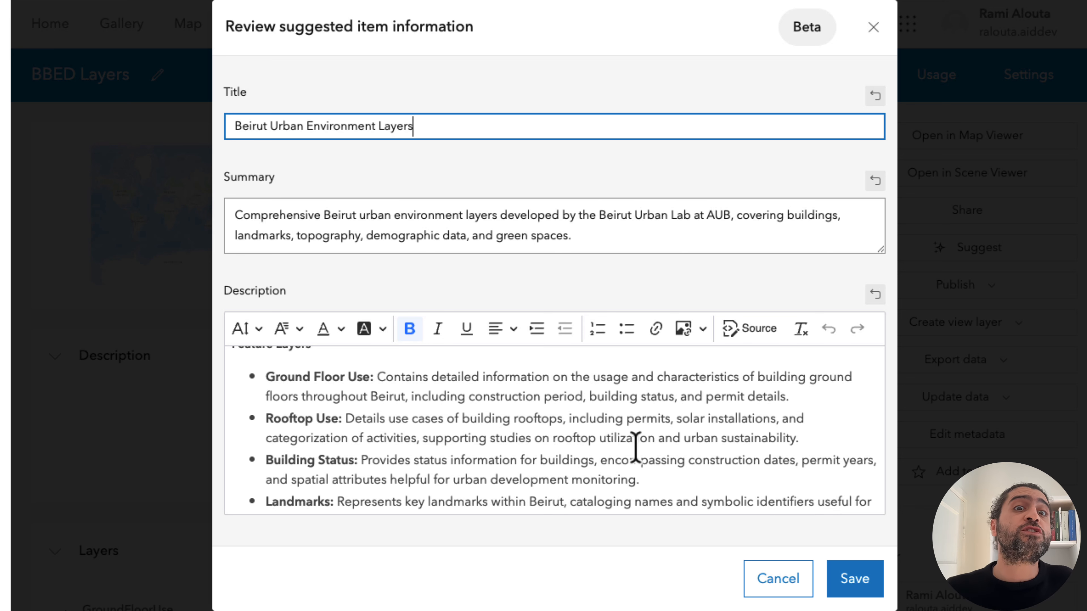
scroll(635, 446, down, 1)
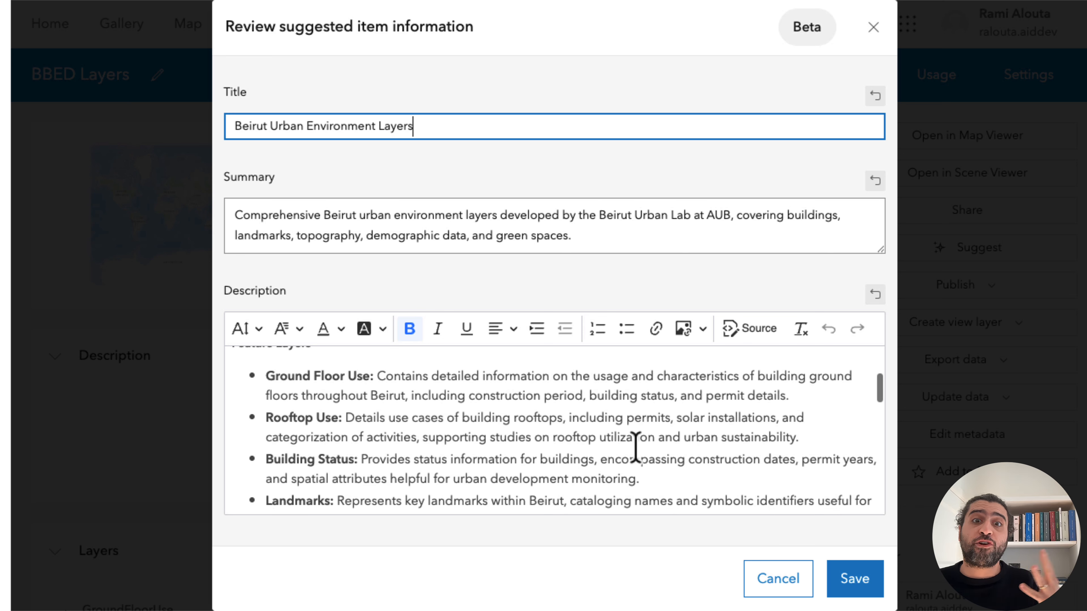
scroll(636, 447, down, 1)
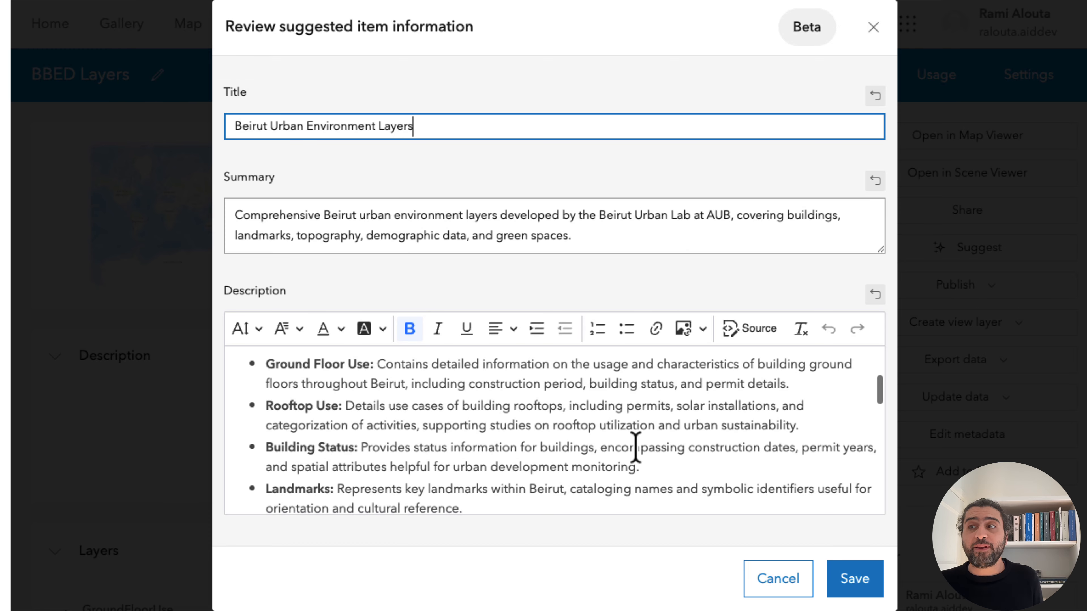
scroll(635, 447, up, 1)
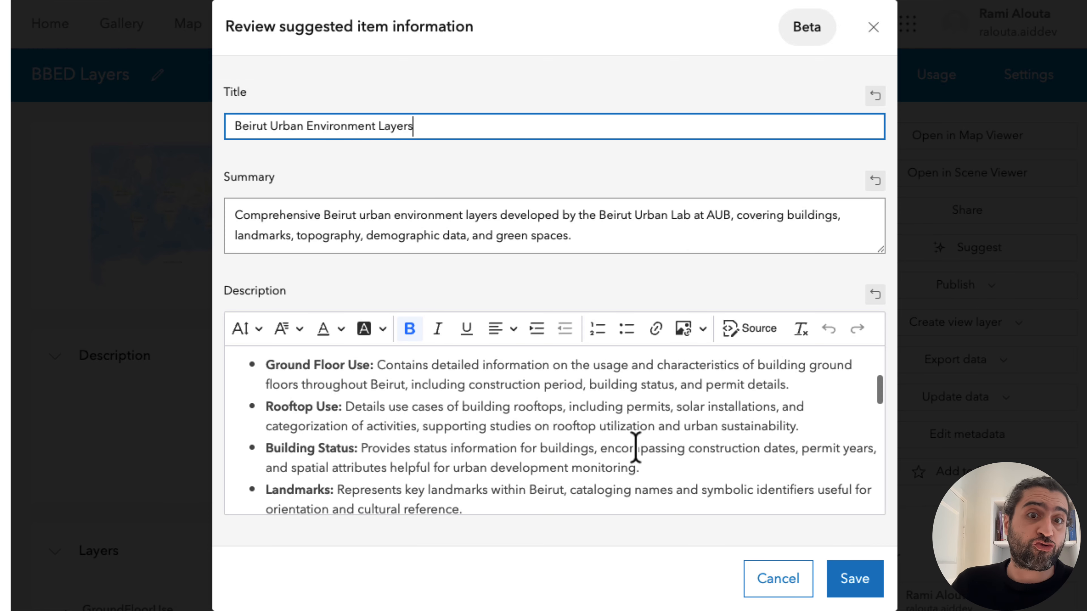
right_click(635, 446)
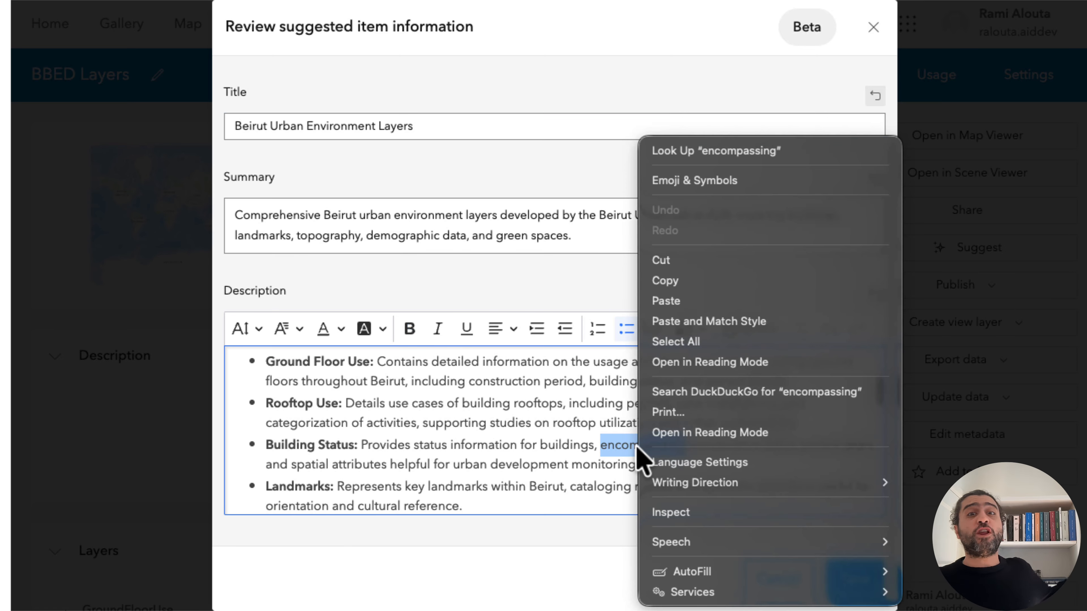
click(555, 455)
click(551, 447)
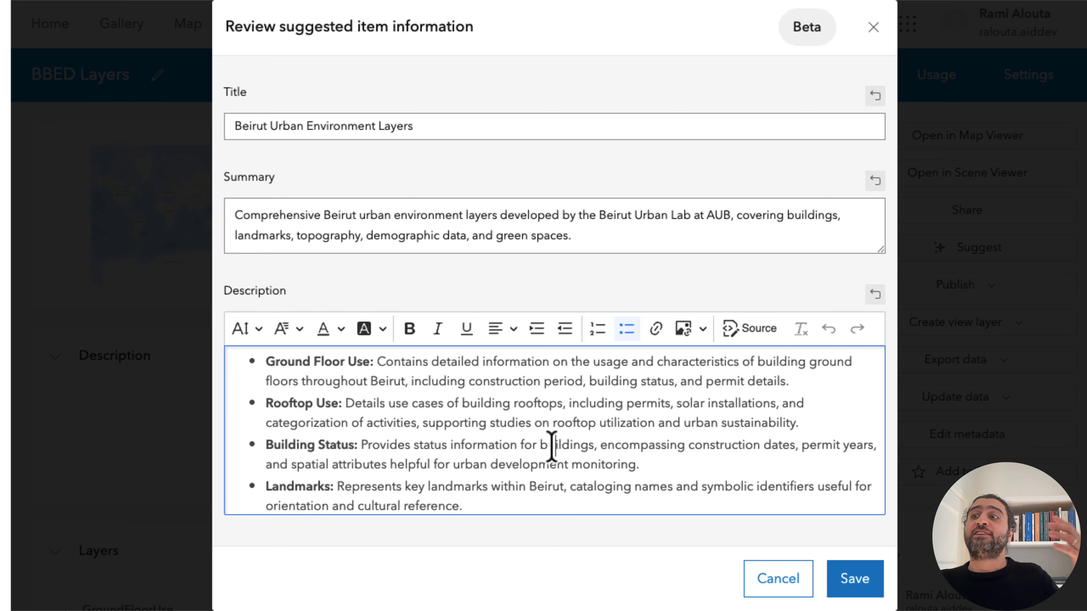
Read the rest of the suggested description, through Geographic Coverage and the use cases to Data Source and Licensing.
scroll(491, 408, down, 2)
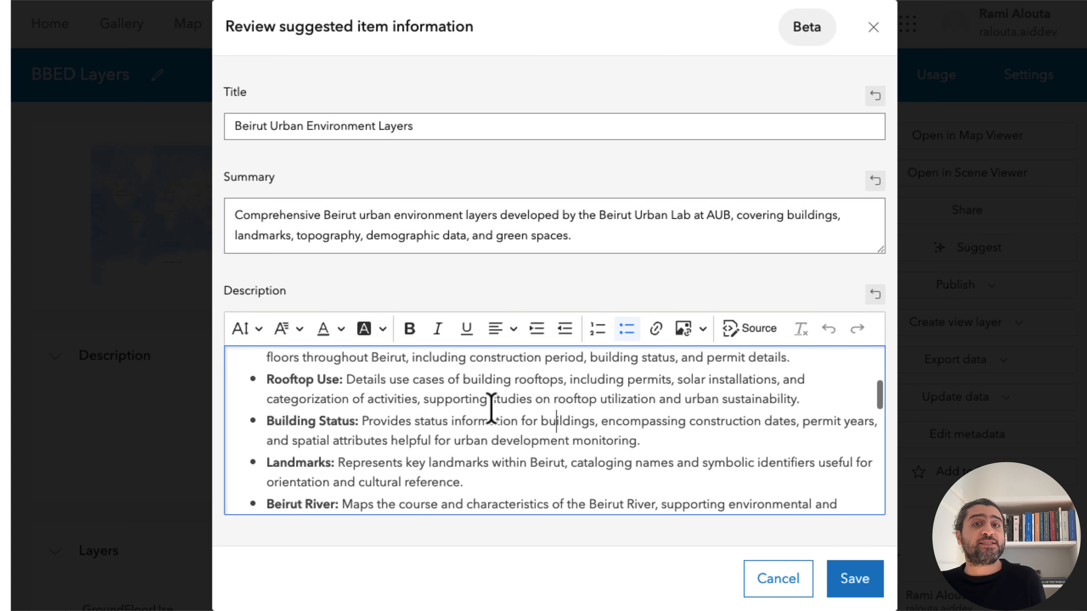
scroll(492, 408, down, 3)
scroll(491, 409, down, 7)
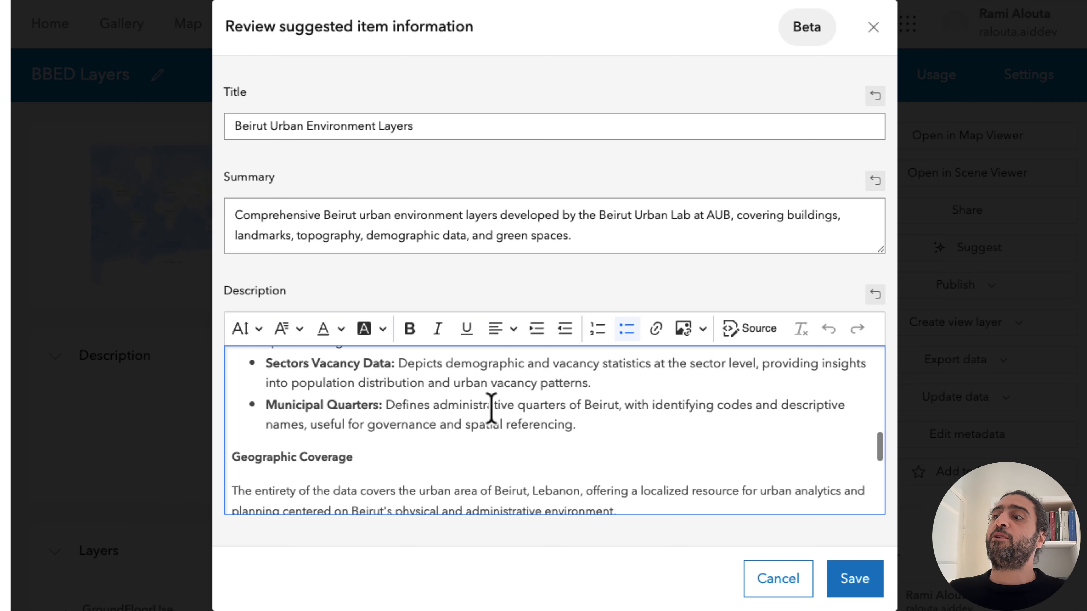
scroll(491, 408, down, 1)
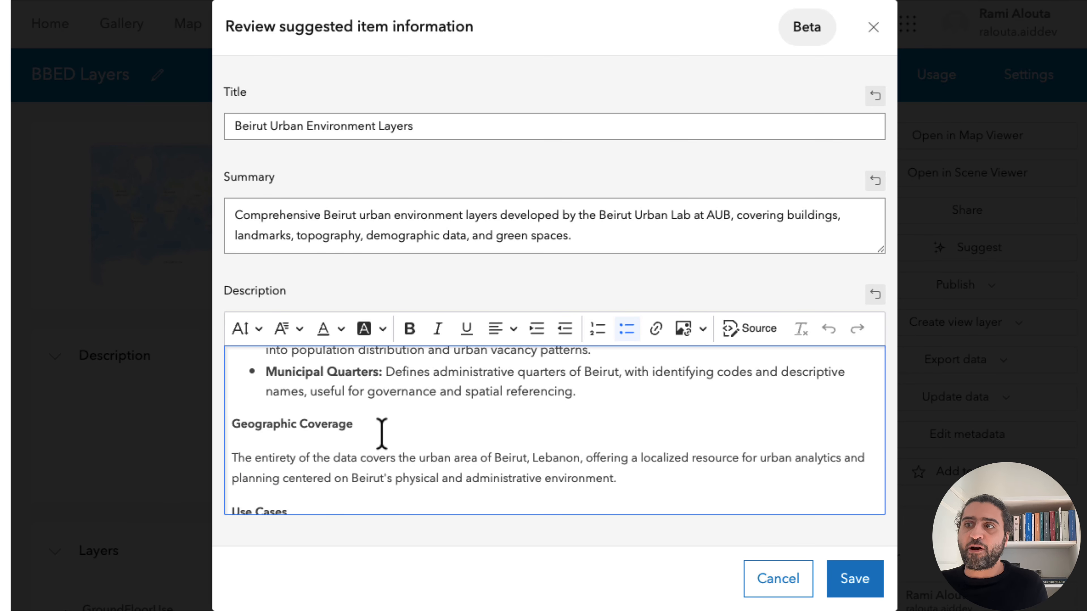
scroll(382, 433, down, 3)
scroll(381, 430, down, 2)
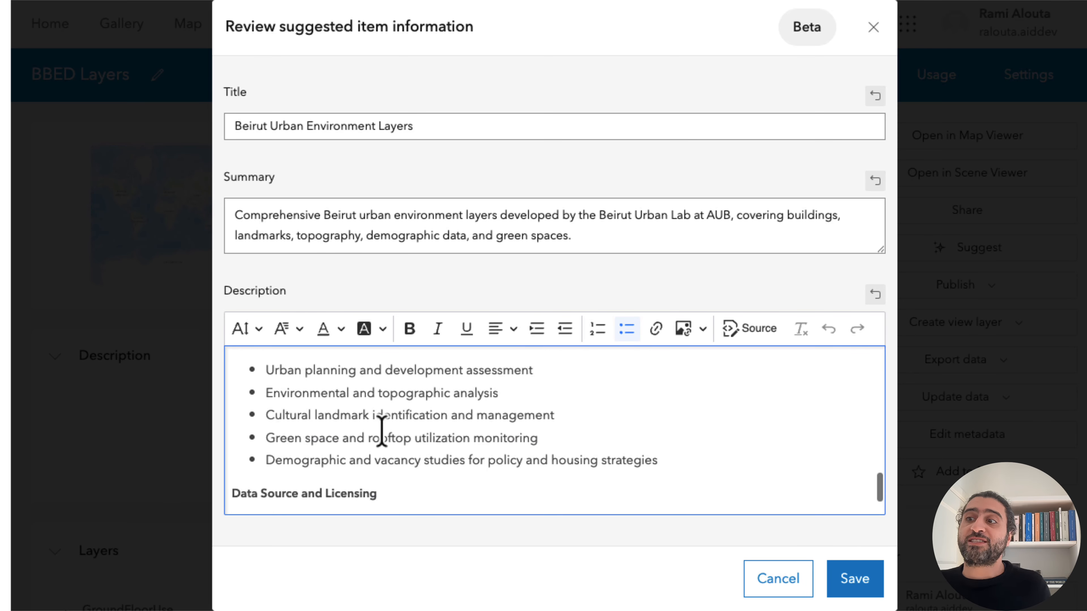
scroll(391, 431, down, 2)
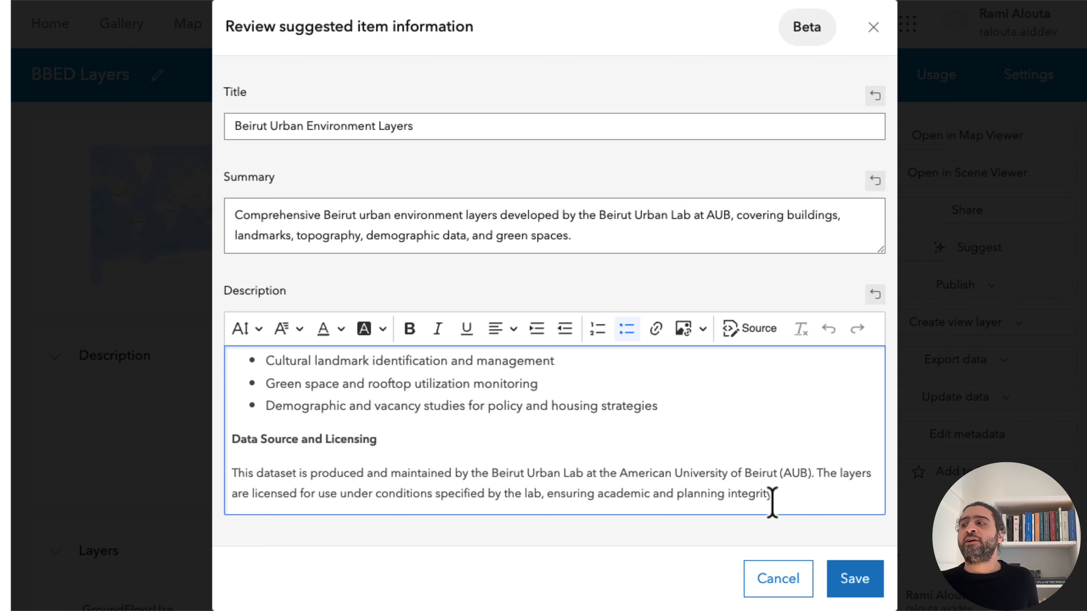
Save the suggested item information and check the description and tags on the item page.
click(841, 589)
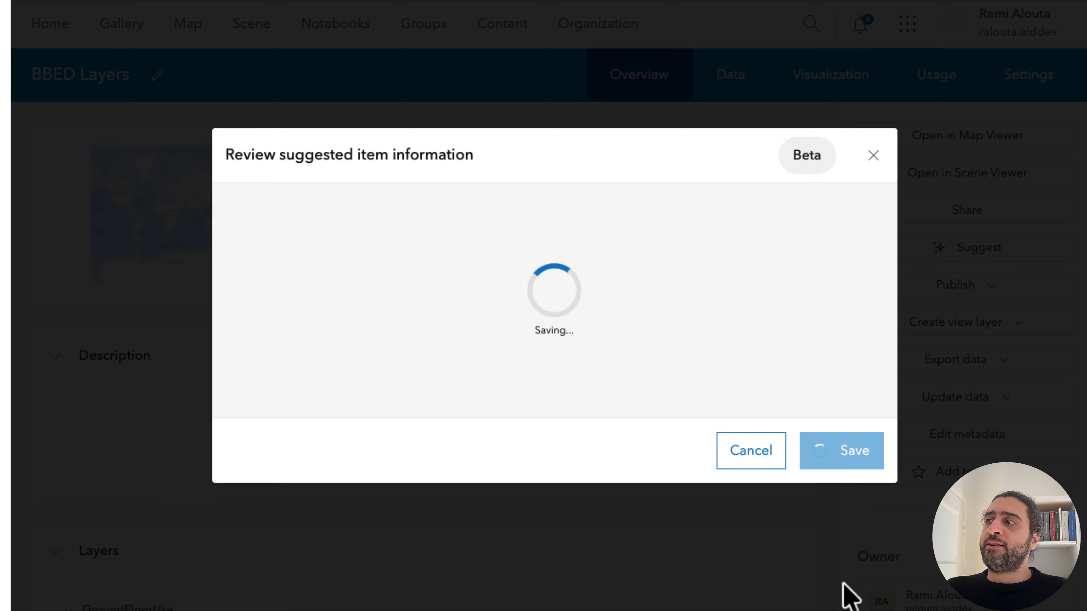
scroll(614, 443, down, 10)
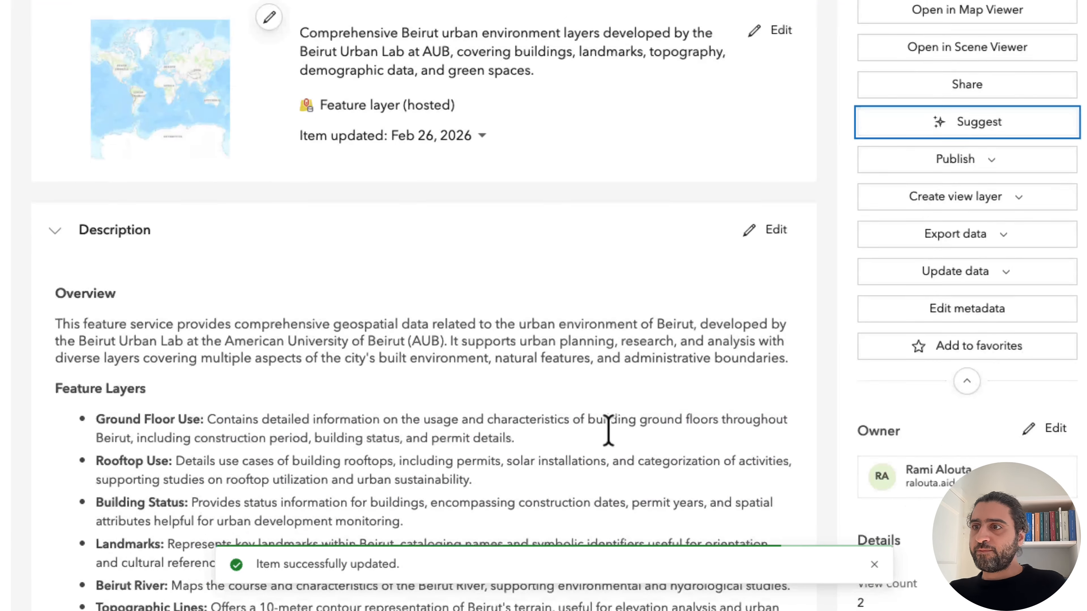
scroll(613, 445, down, 13)
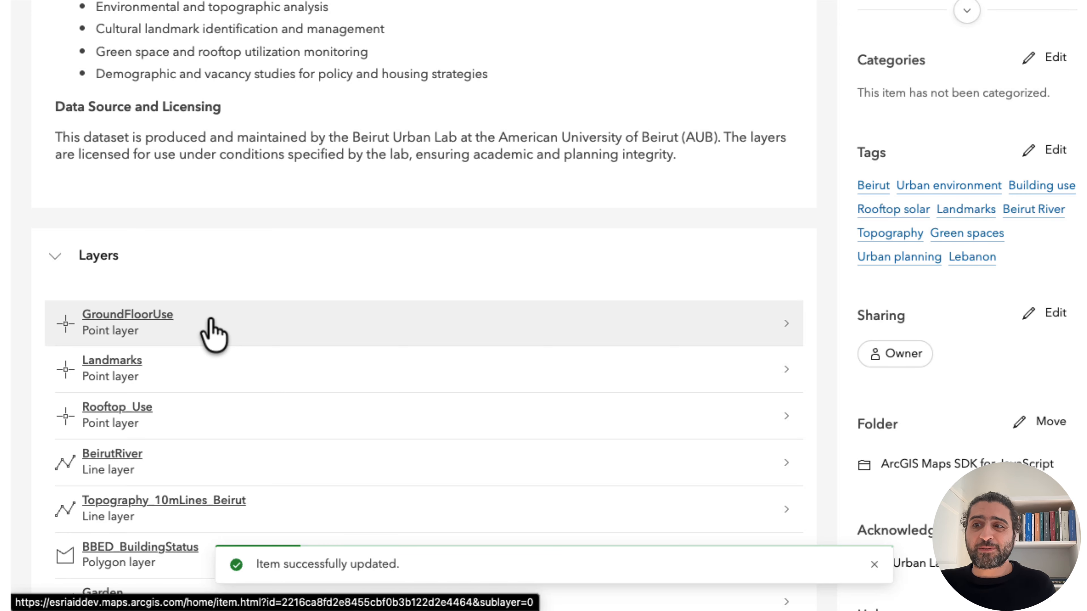
Open the GroundFloorUse point layer and generate AI suggestions for its title, summary and description.
click(166, 325)
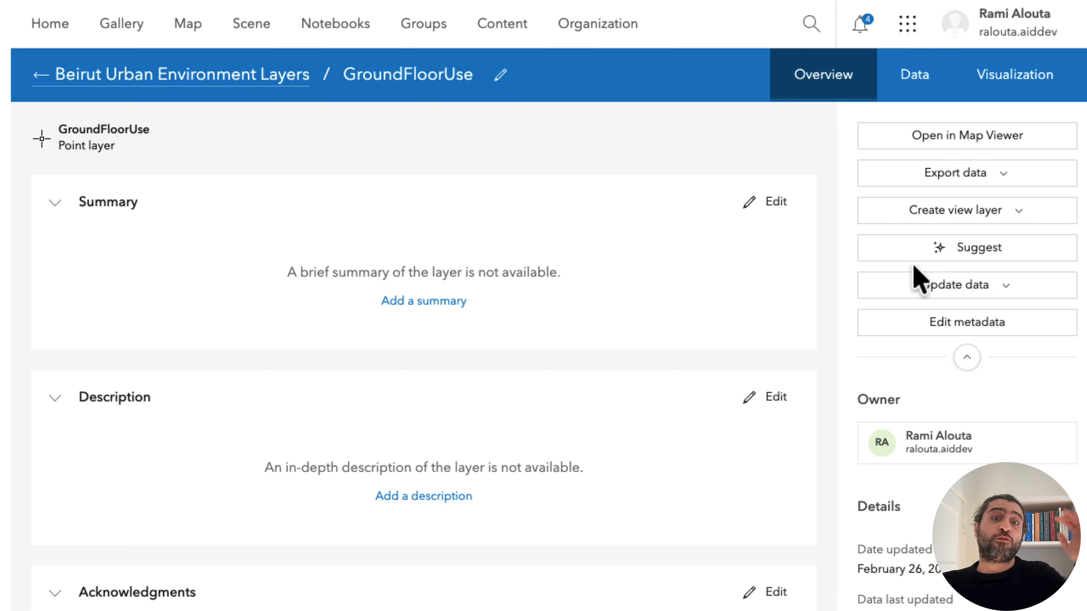
click(940, 257)
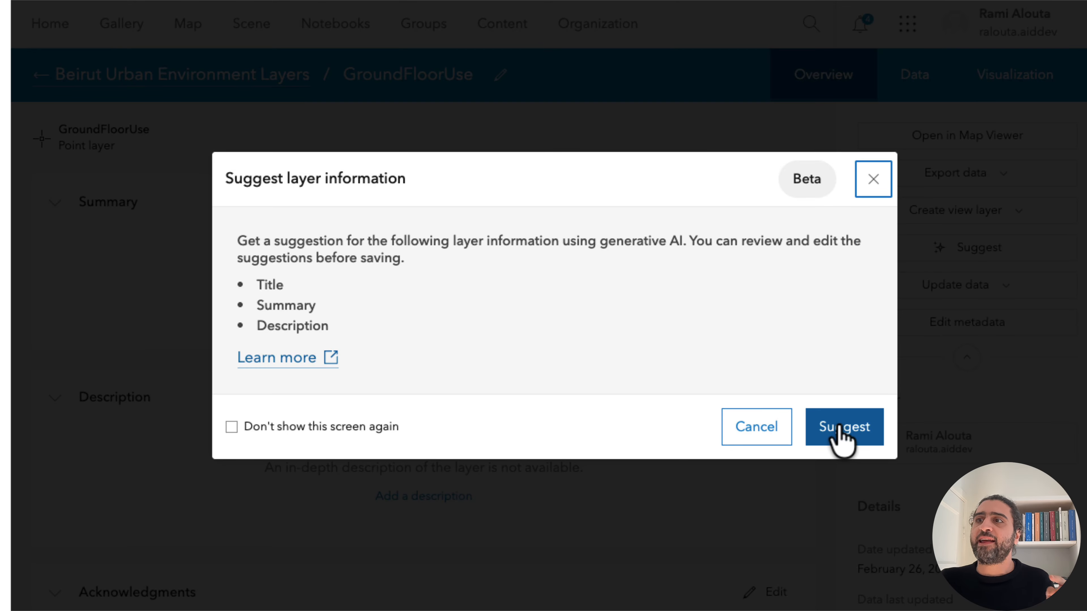
click(842, 428)
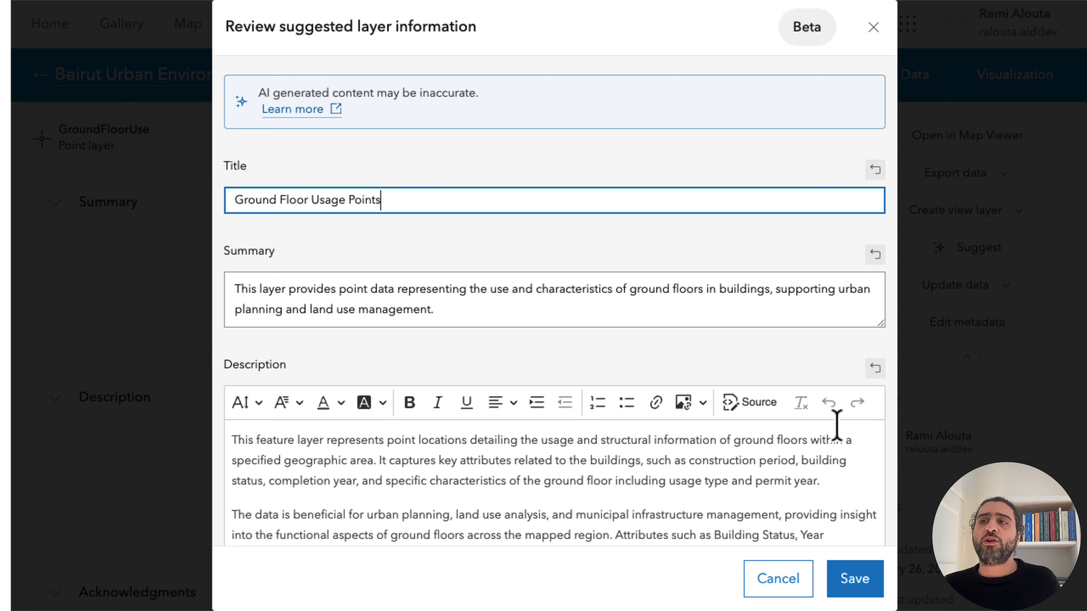
Review the suggested information for the GroundFloorUse layer and save it with the title "Ground Floor Usage Points".
scroll(766, 485, down, 2)
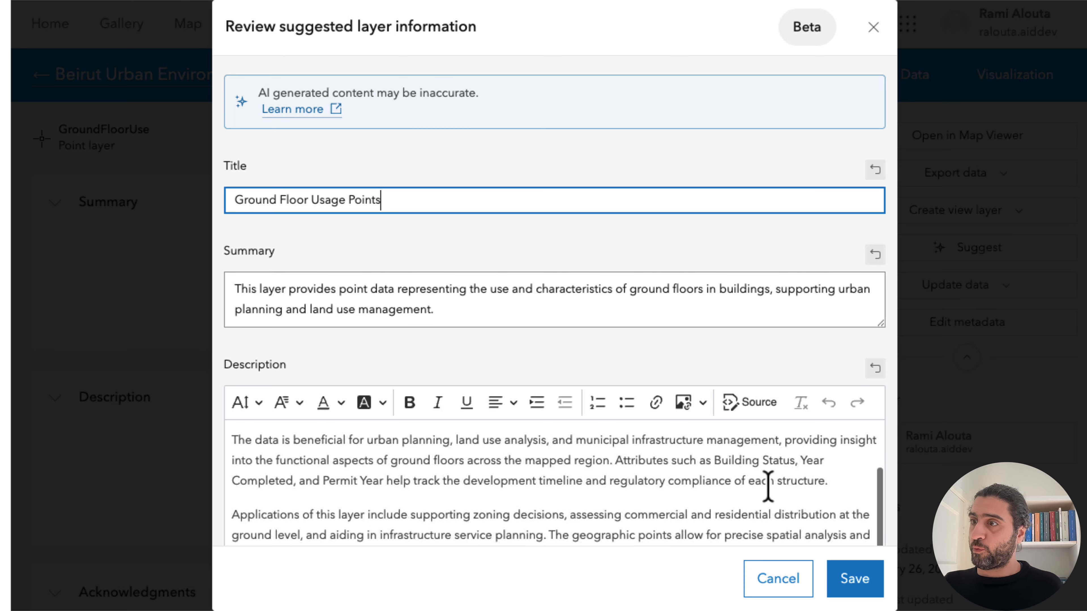
scroll(733, 479, up, 2)
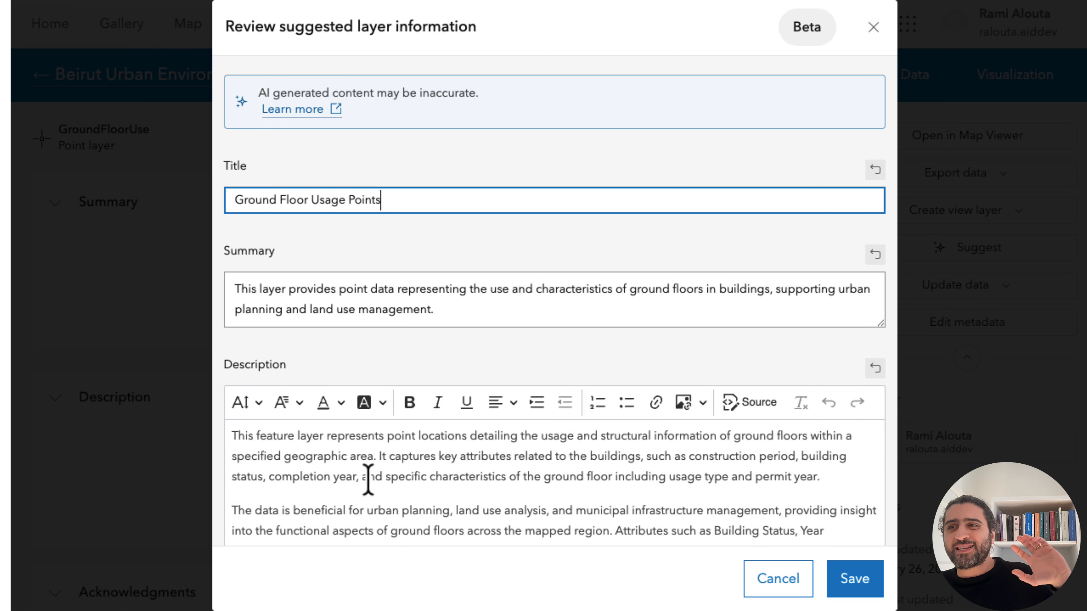
scroll(367, 478, down, 2)
scroll(367, 479, up, 1)
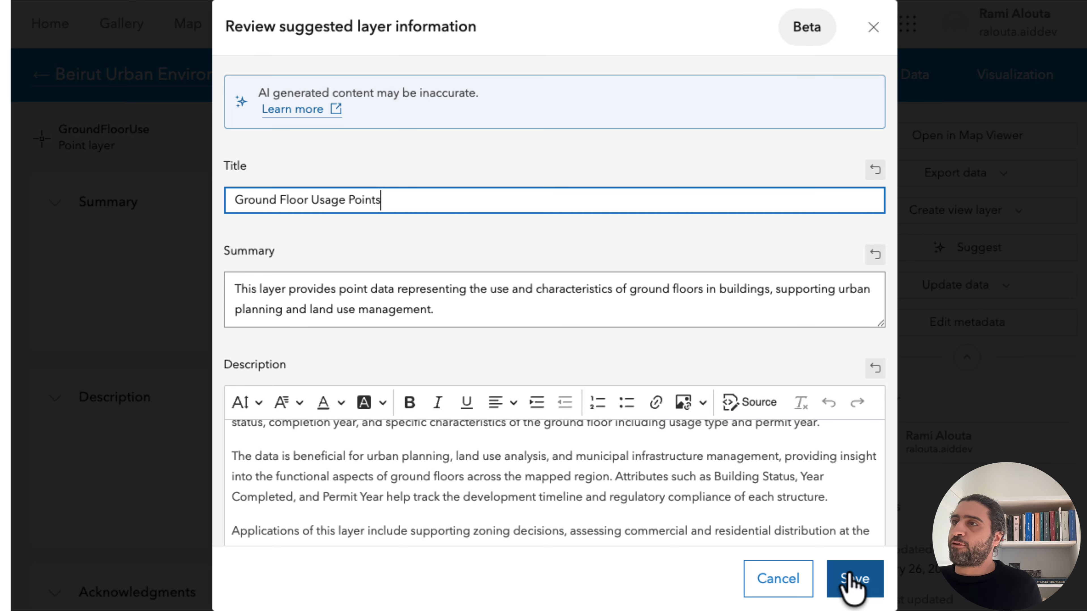
click(851, 582)
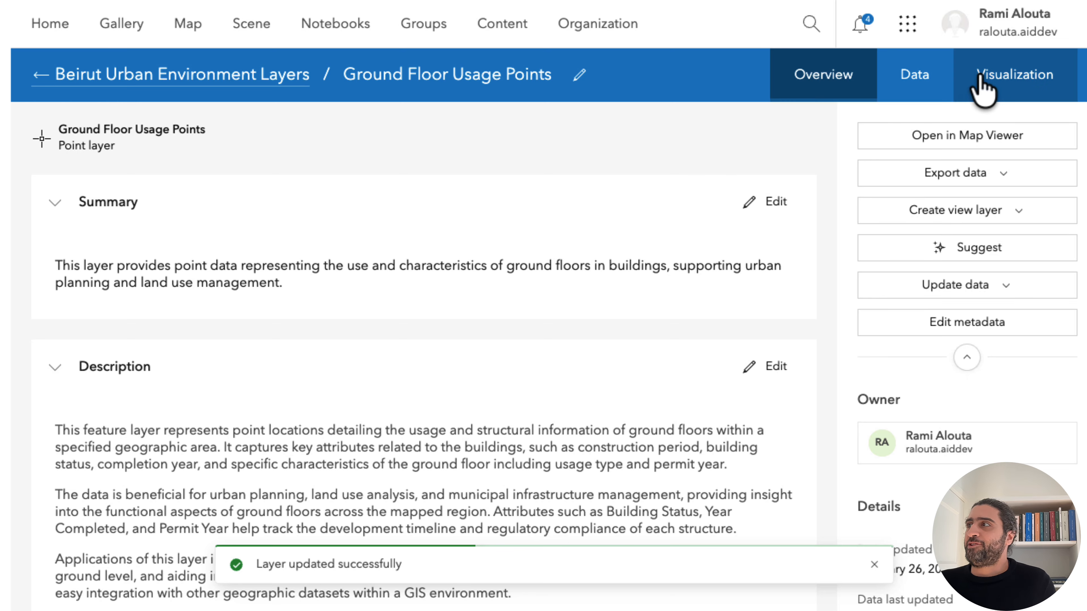
Examine the attribute table of the Ground Floor Usage Points layer across its columns and sort it by Surv_Date in ascending order.
click(935, 92)
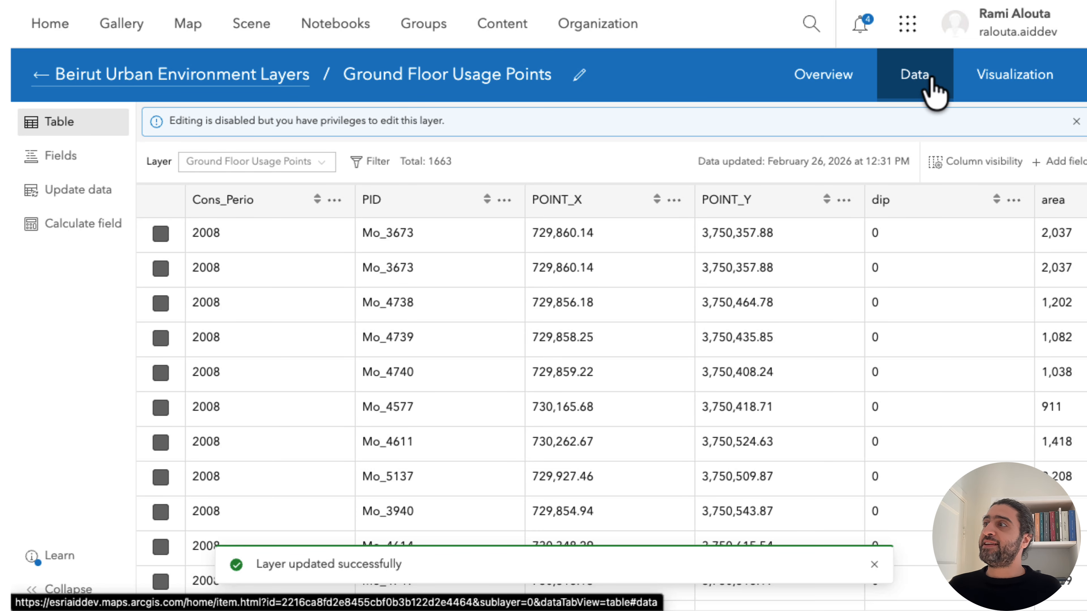
scroll(643, 311, right, 5)
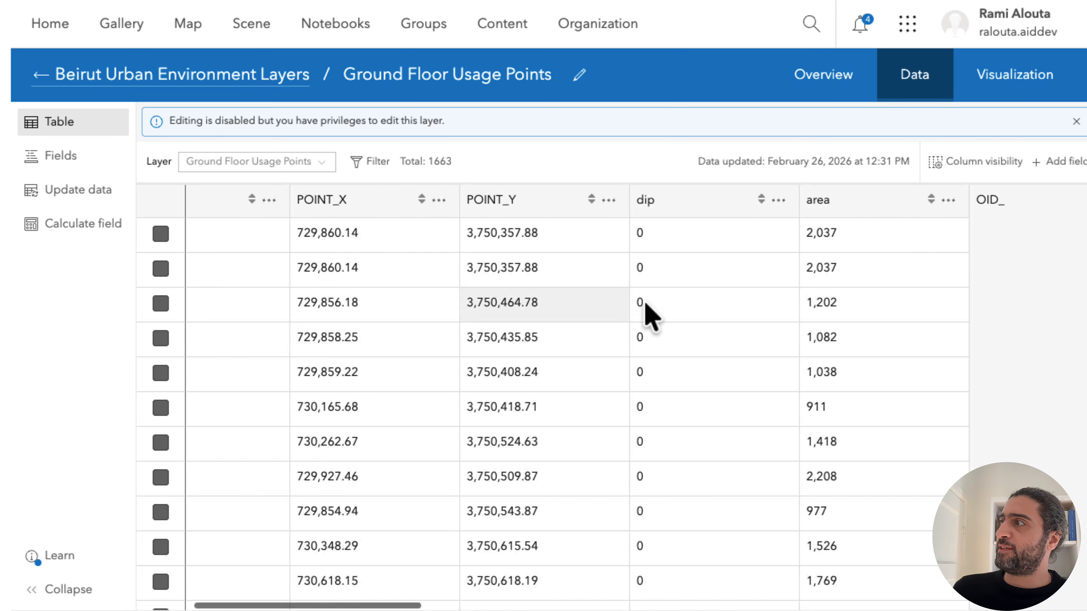
scroll(646, 304, right, 10)
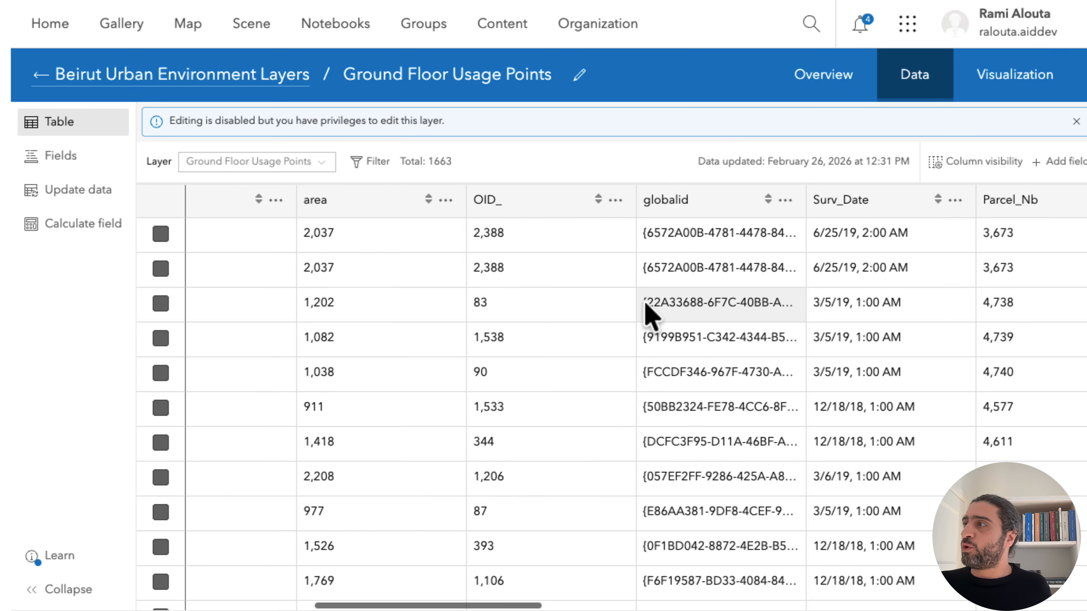
scroll(650, 312, right, 5)
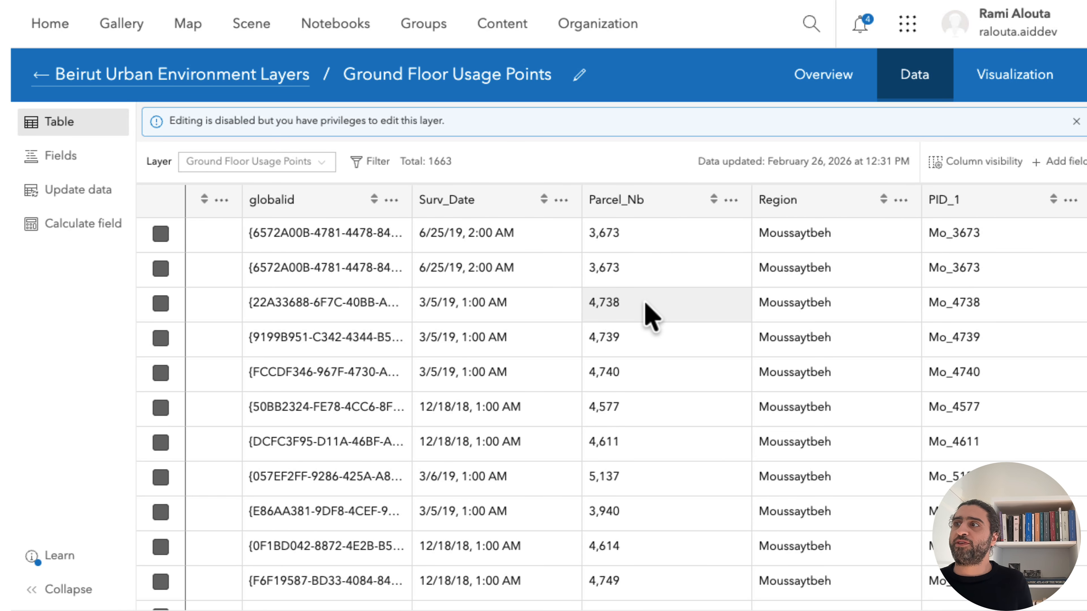
click(460, 205)
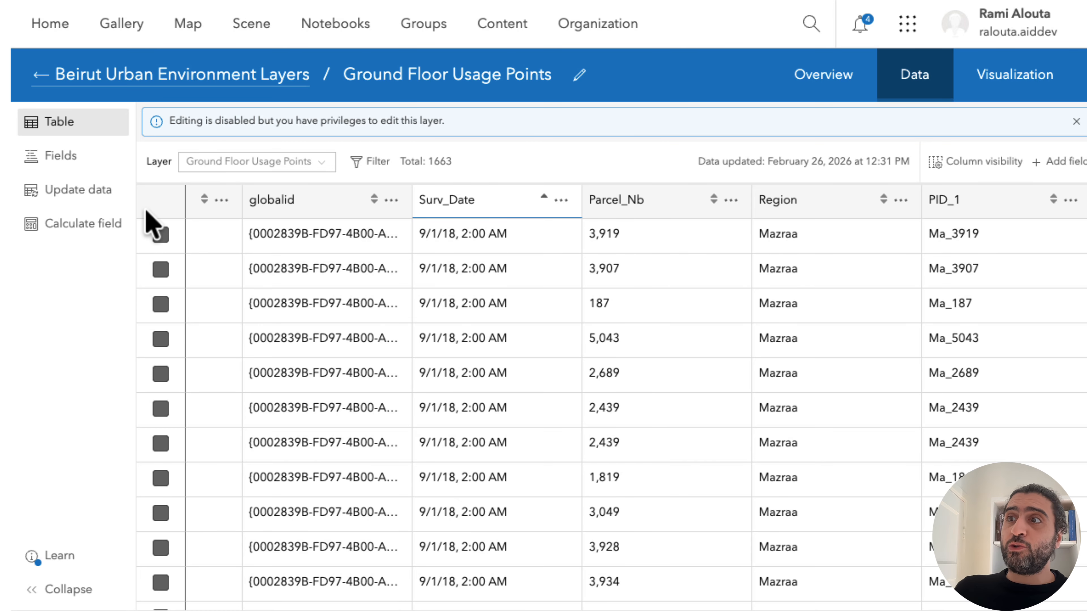
scroll(158, 216, left, 3)
scroll(160, 211, right, 10)
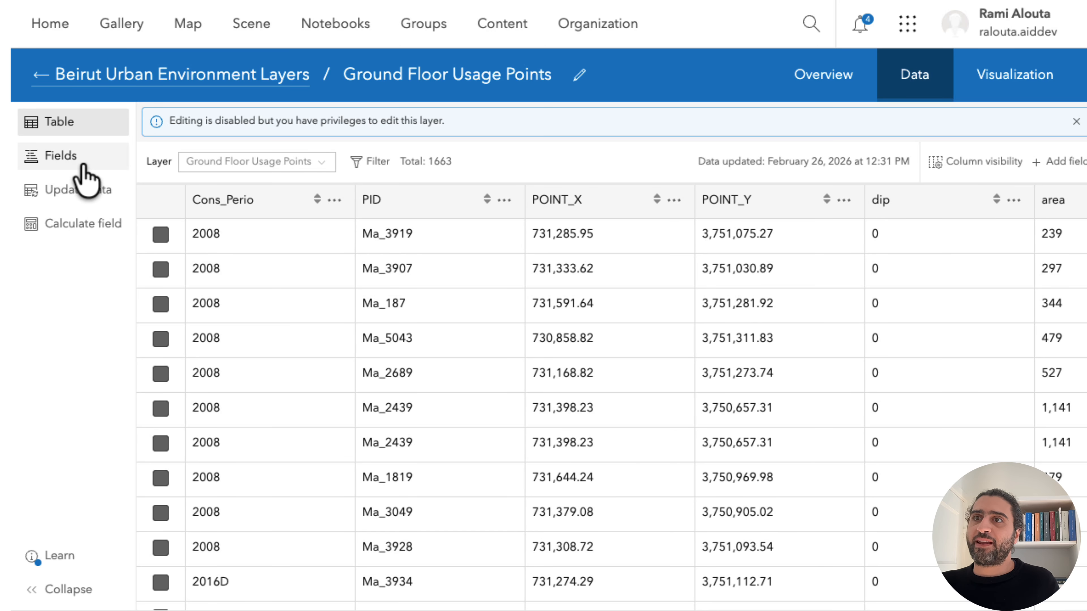
Select all fields of the Ground Floor Usage Points layer and generate AI suggestions for their display names, descriptions and value types.
click(72, 158)
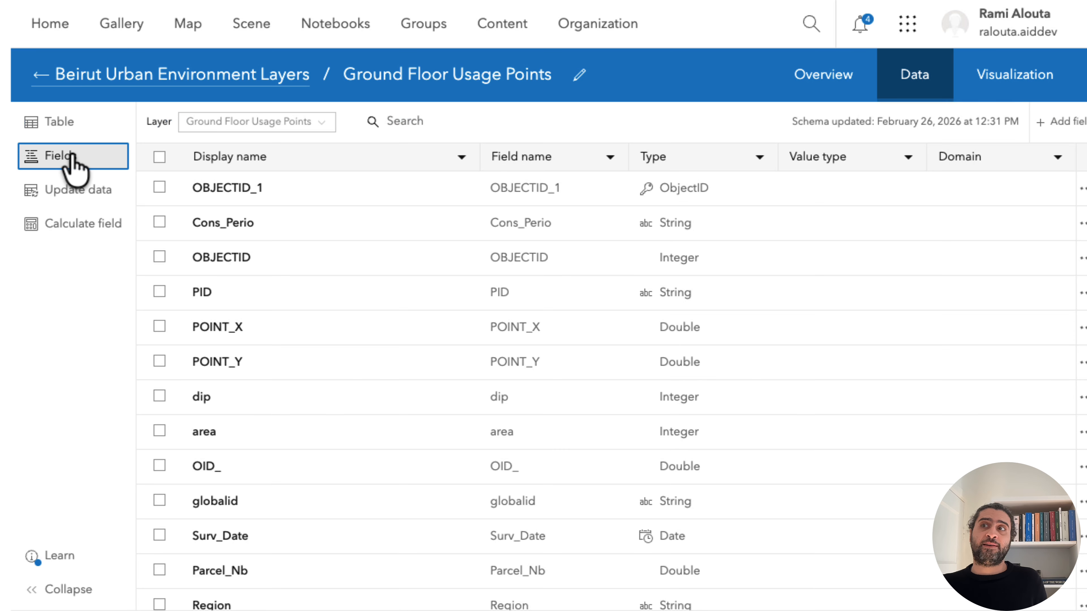
click(160, 157)
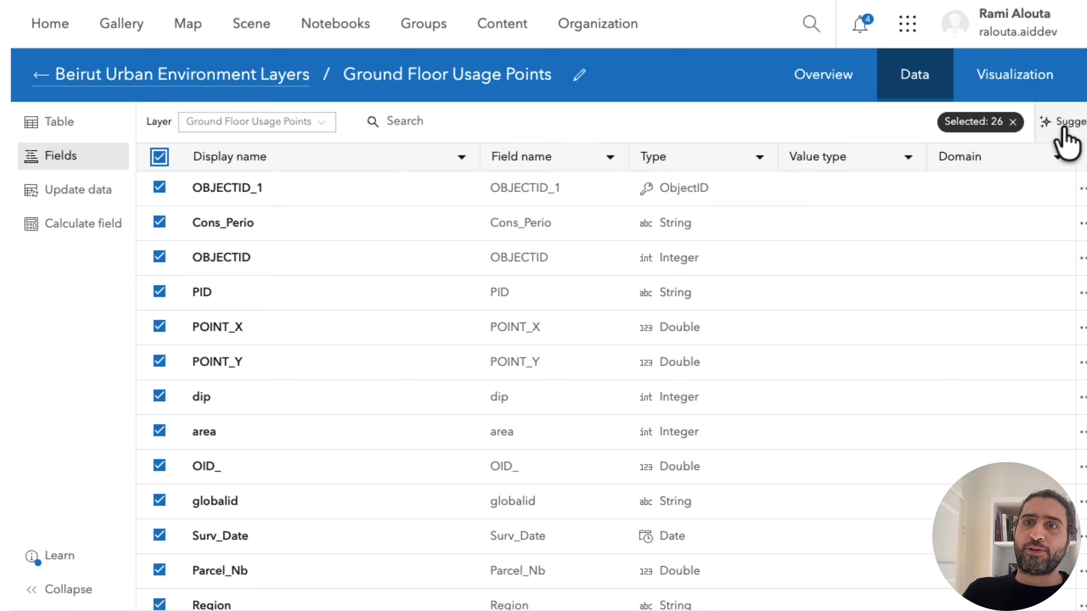
click(159, 157)
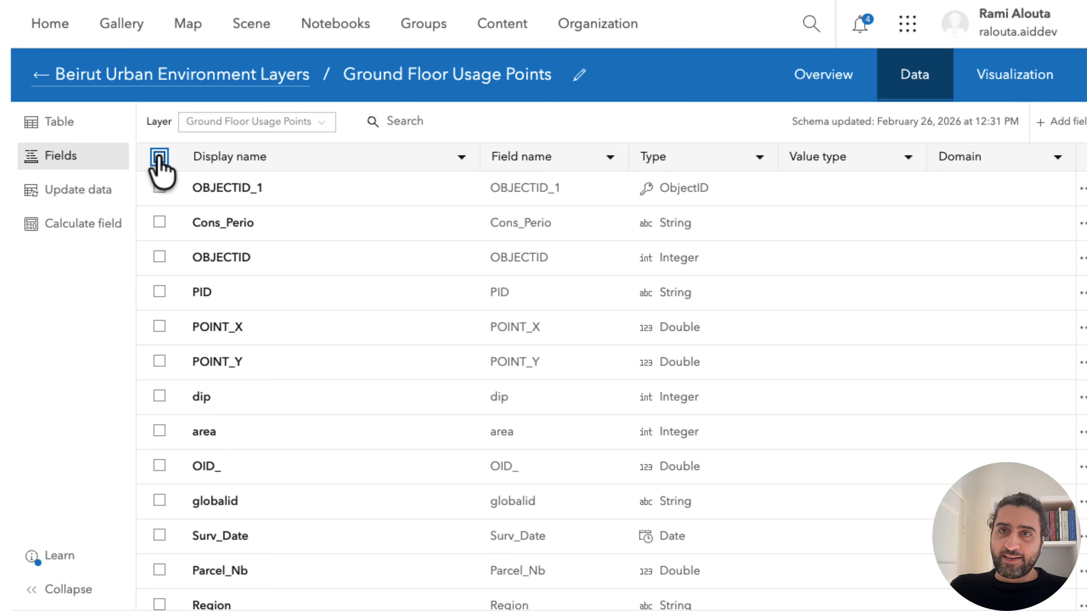
click(160, 157)
click(160, 157)
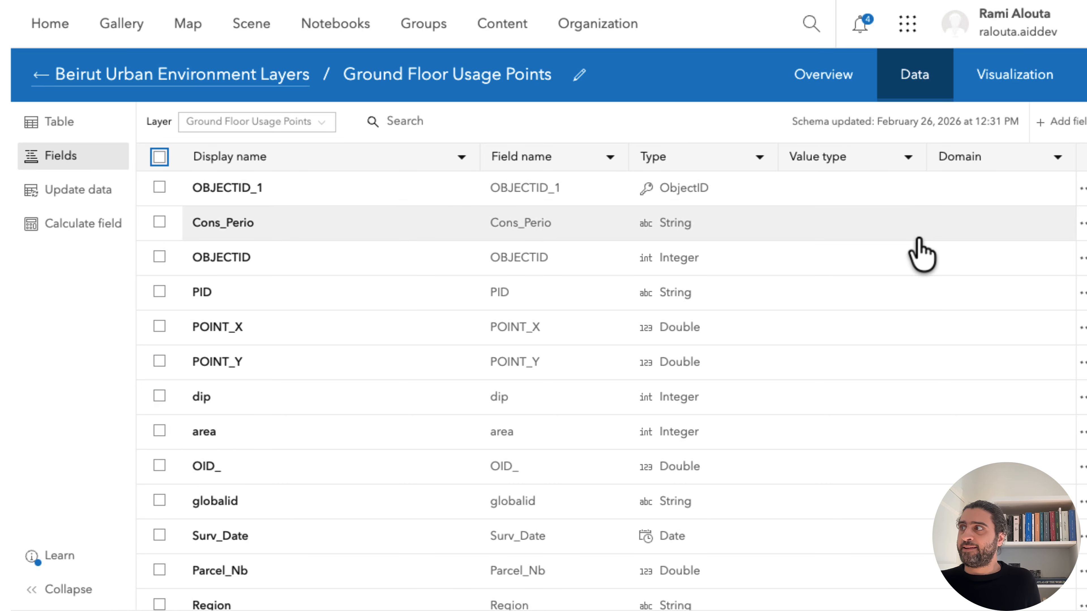
click(159, 157)
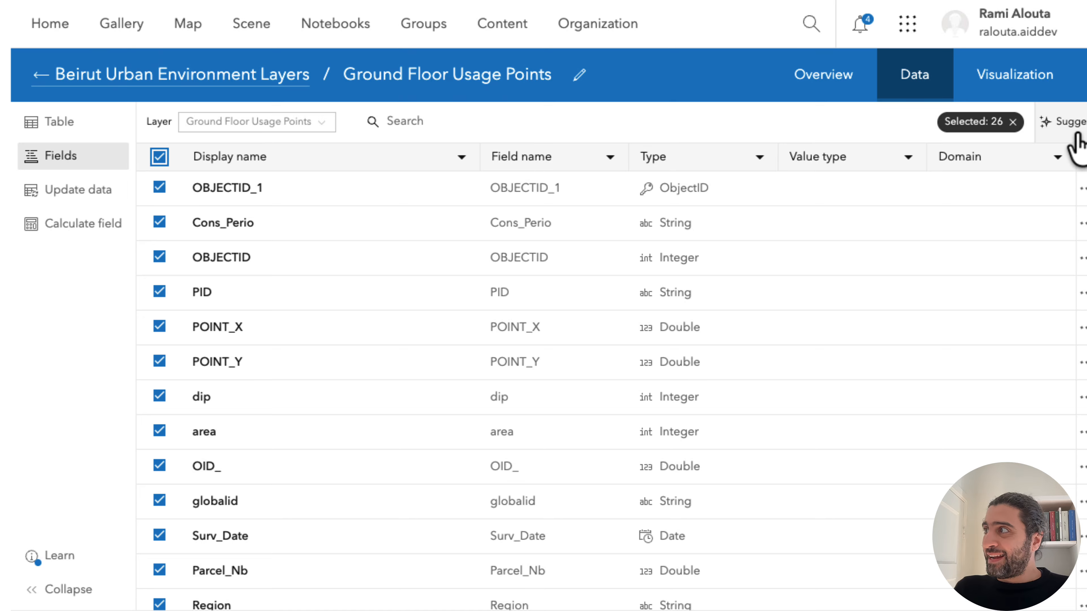
click(1069, 125)
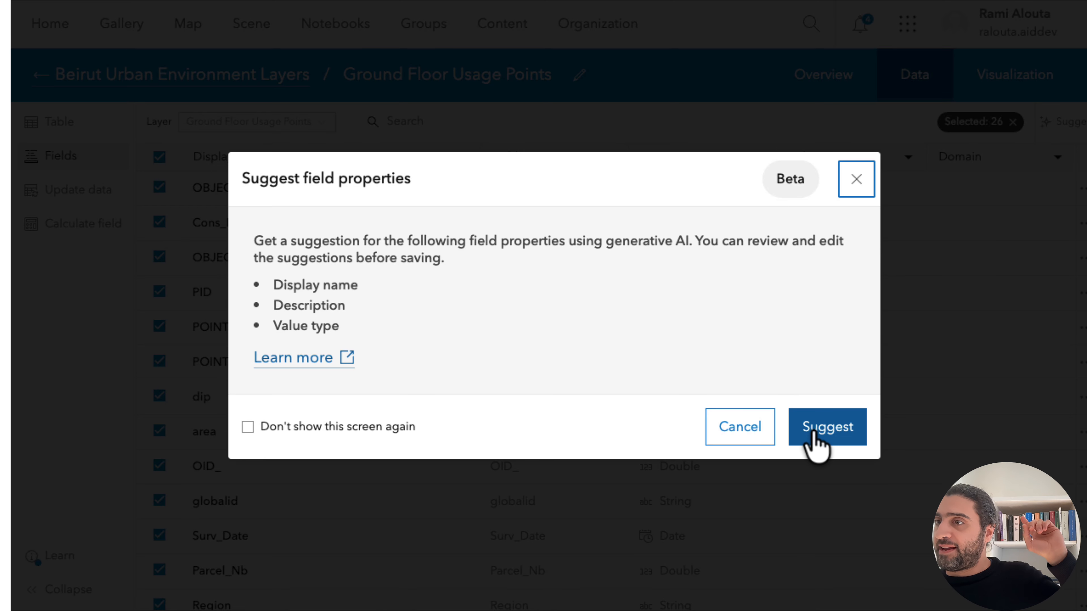
click(828, 439)
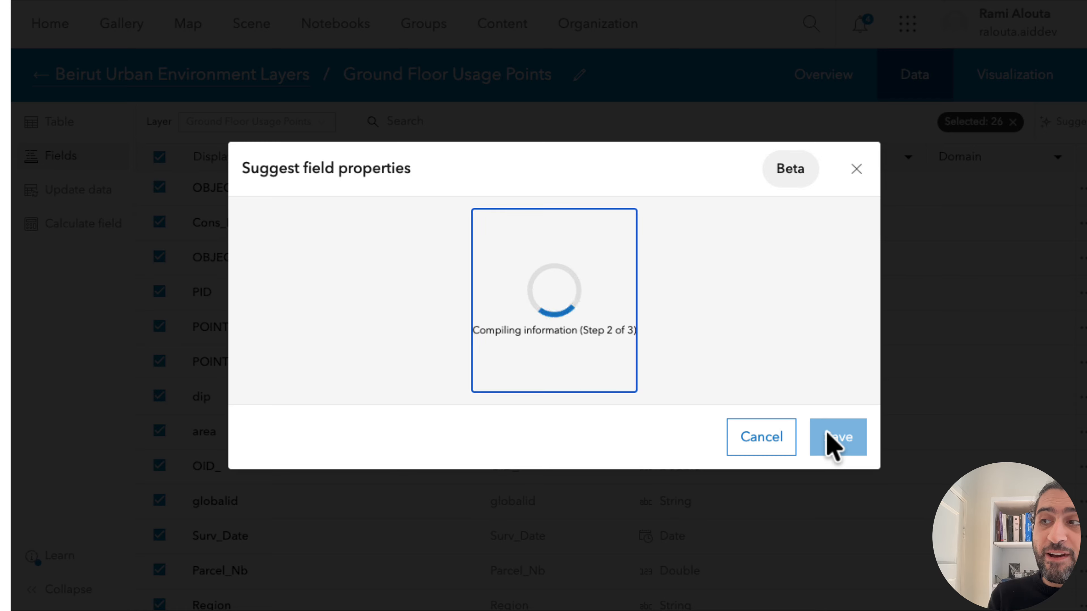
Inspect the network requests in the browser's developer tools while the field suggestions are generated, and close the tools.
key(super+alt+i)
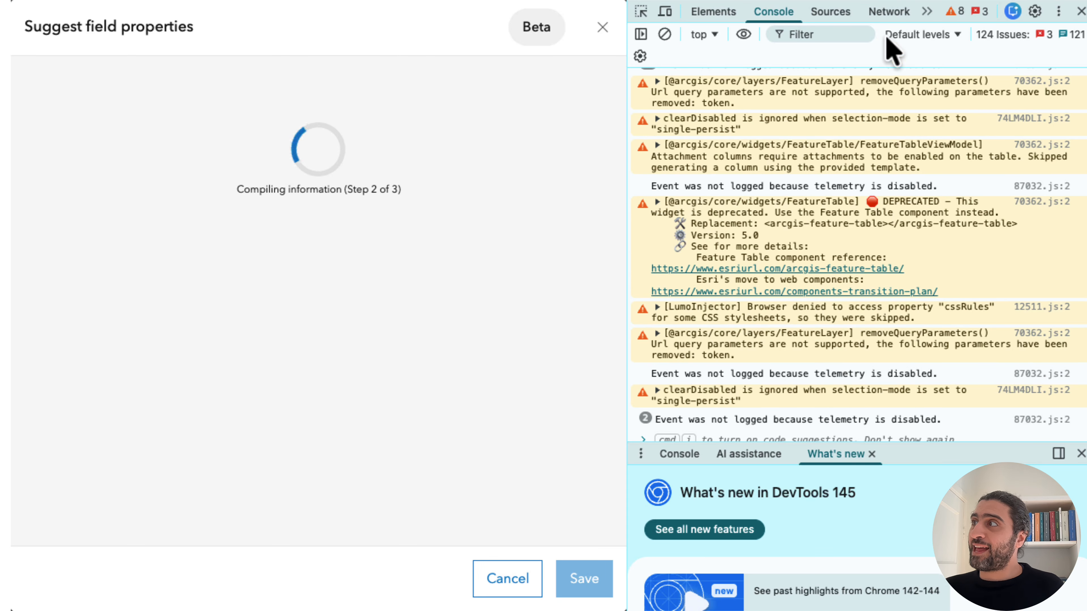
click(878, 12)
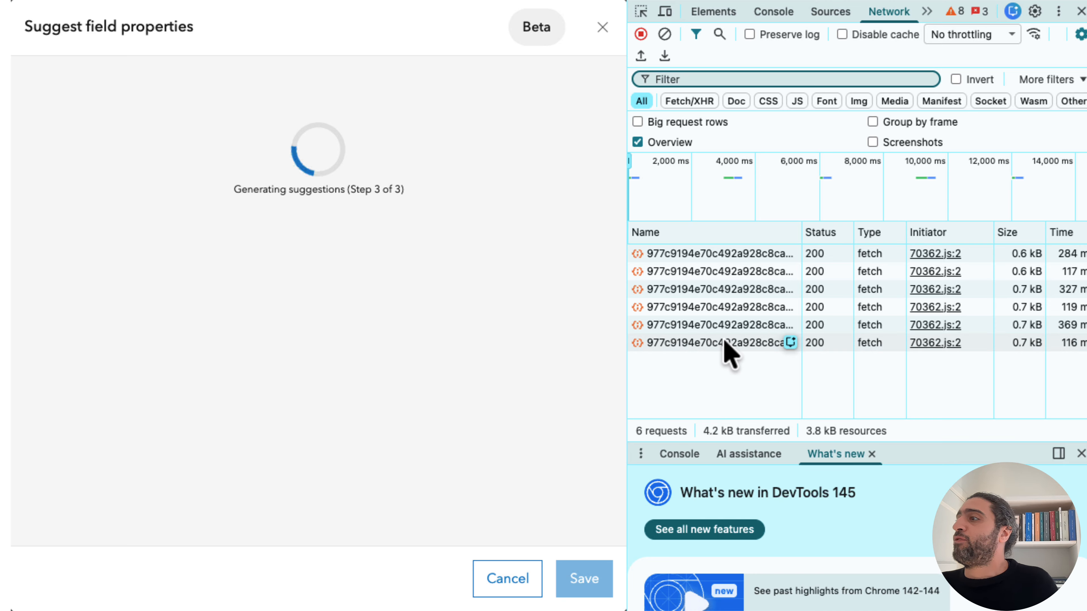
click(1080, 11)
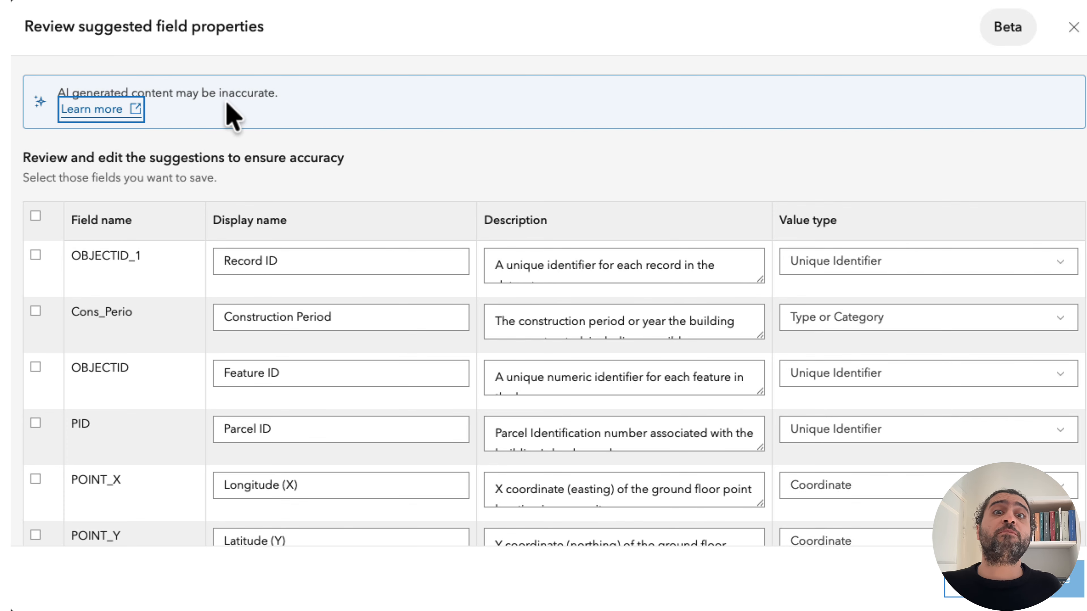
Review the suggested display names, descriptions and value types field by field, including the full descriptions for Cons_Perio and Surv_Date.
click(384, 89)
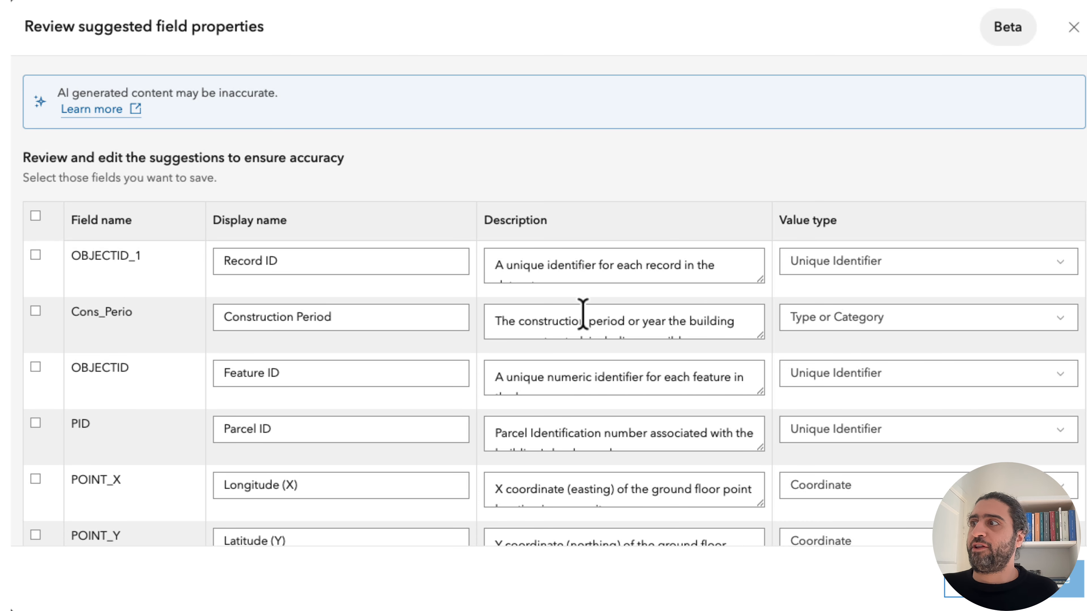
scroll(630, 324, down, 1)
scroll(630, 325, up, 1)
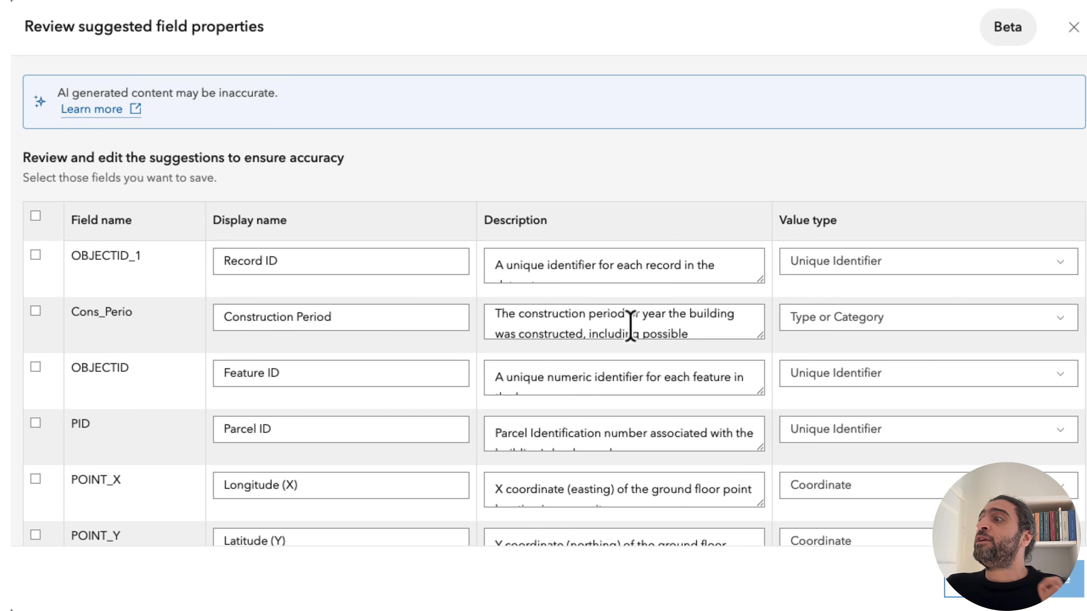
scroll(631, 325, down, 2)
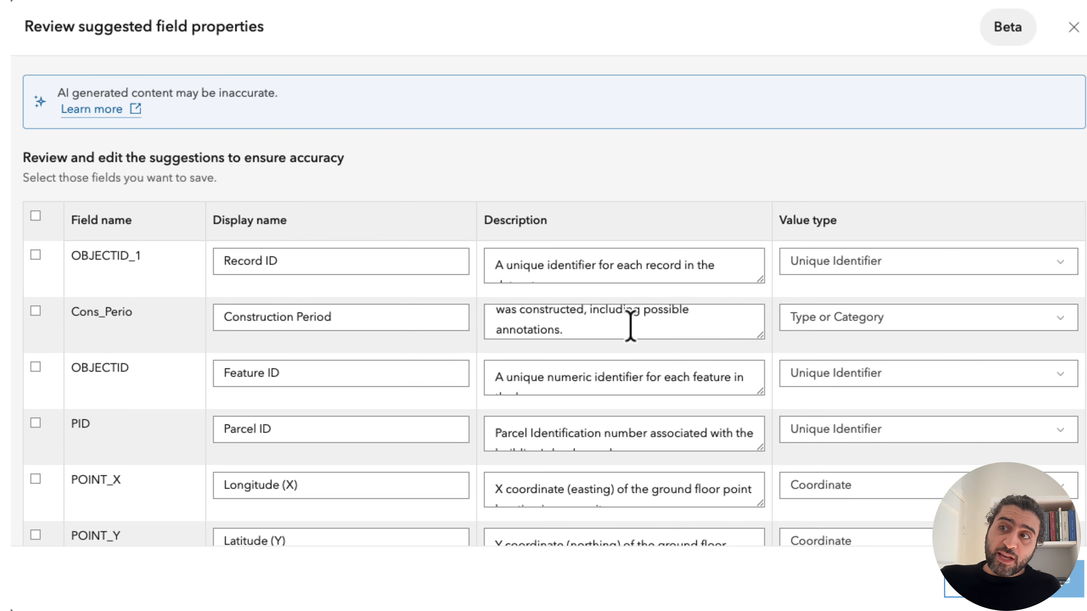
scroll(129, 445, down, 3)
scroll(129, 448, down, 9)
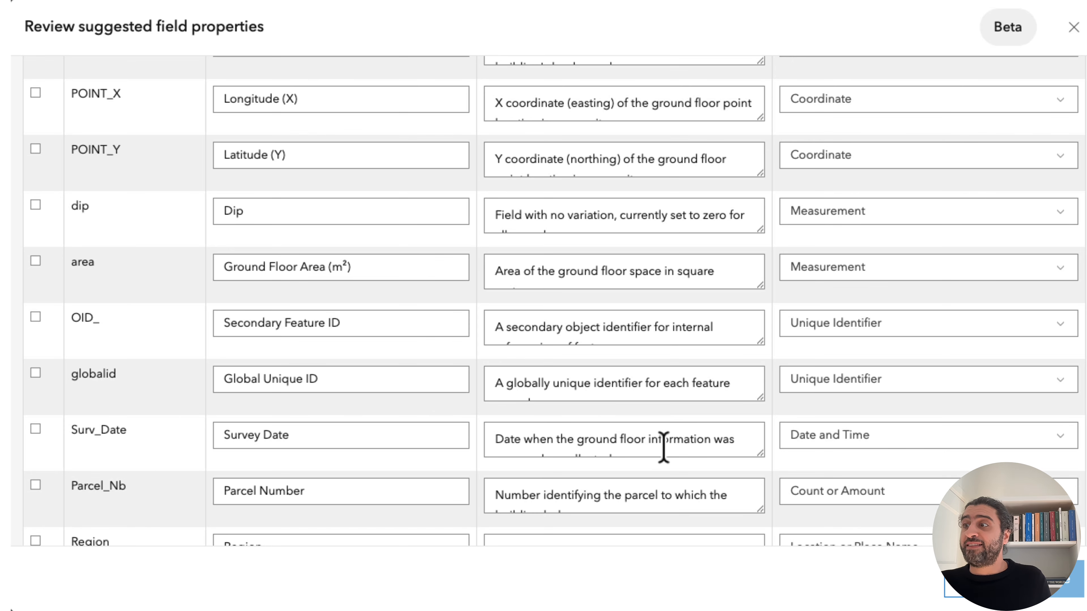
scroll(665, 447, down, 2)
scroll(664, 447, down, 1)
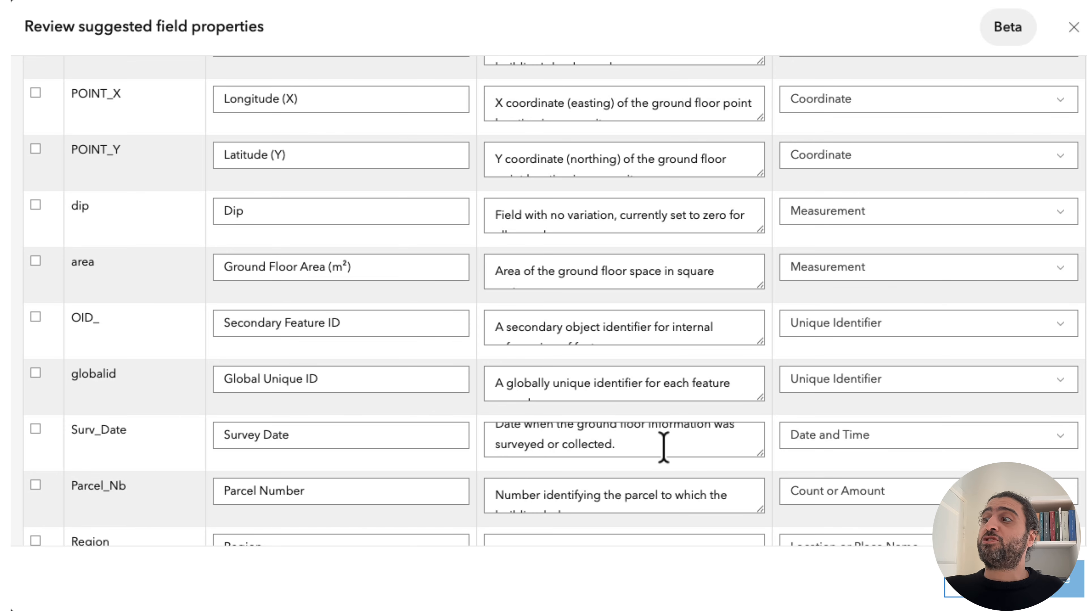
scroll(663, 447, down, 1)
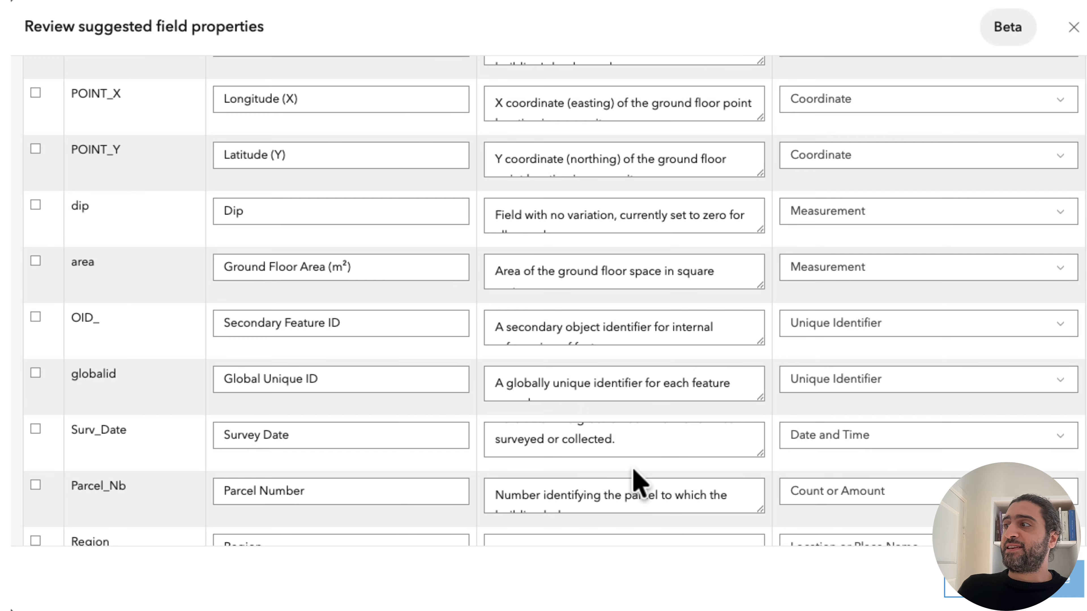
scroll(636, 480, down, 4)
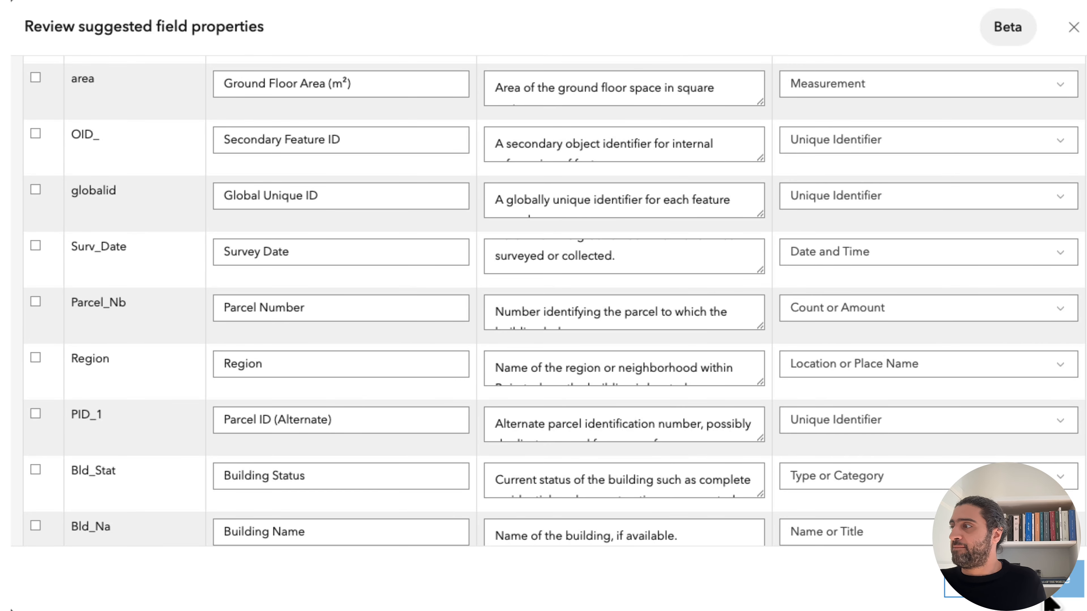
Select all suggested field properties in the review list and save them to the layer.
scroll(296, 296, up, 10)
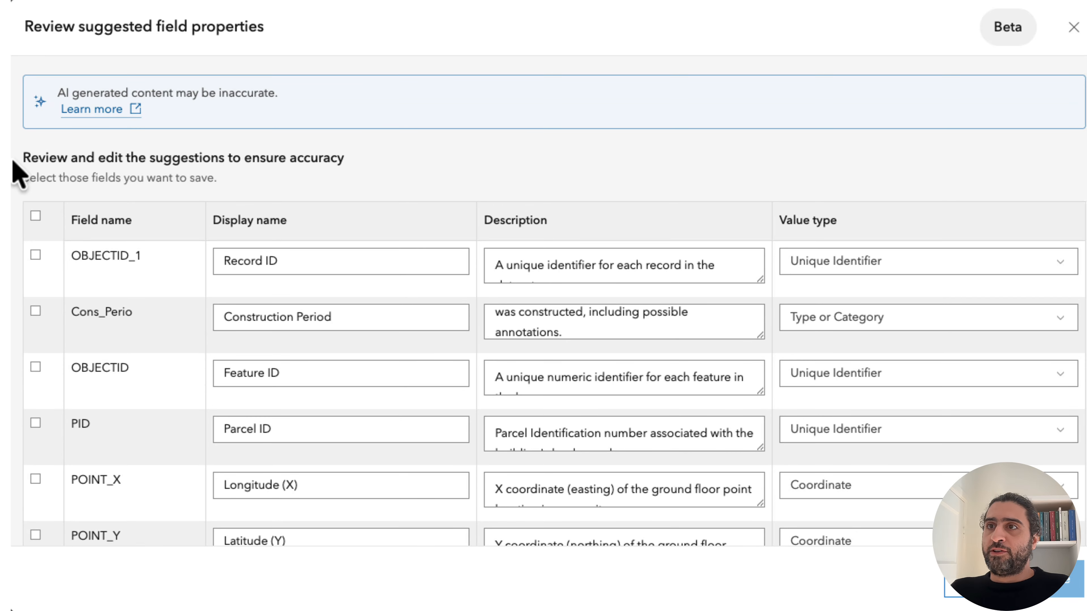
click(36, 216)
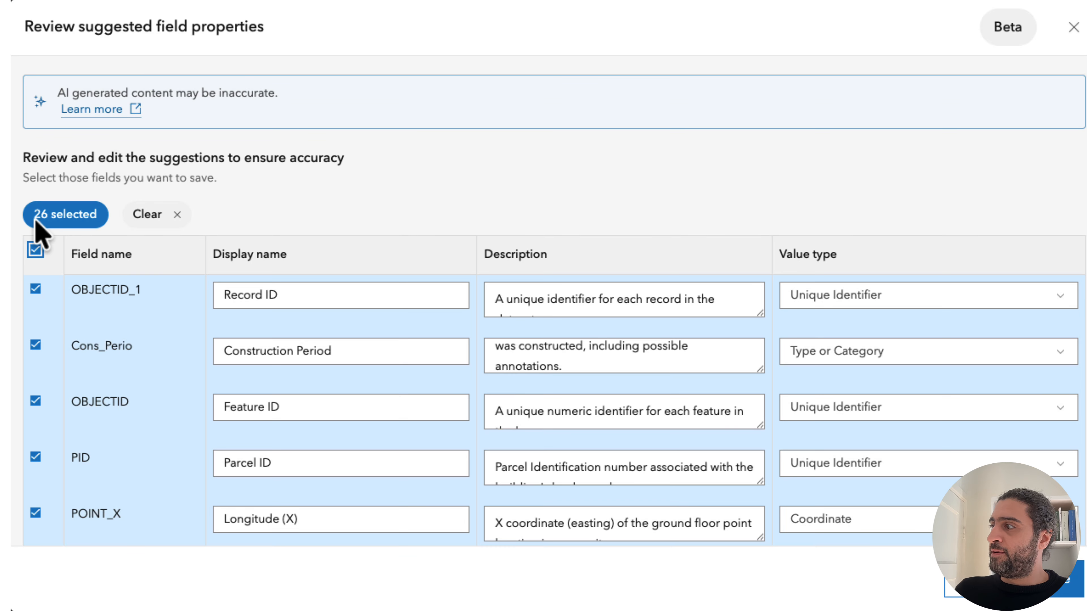
click(1058, 594)
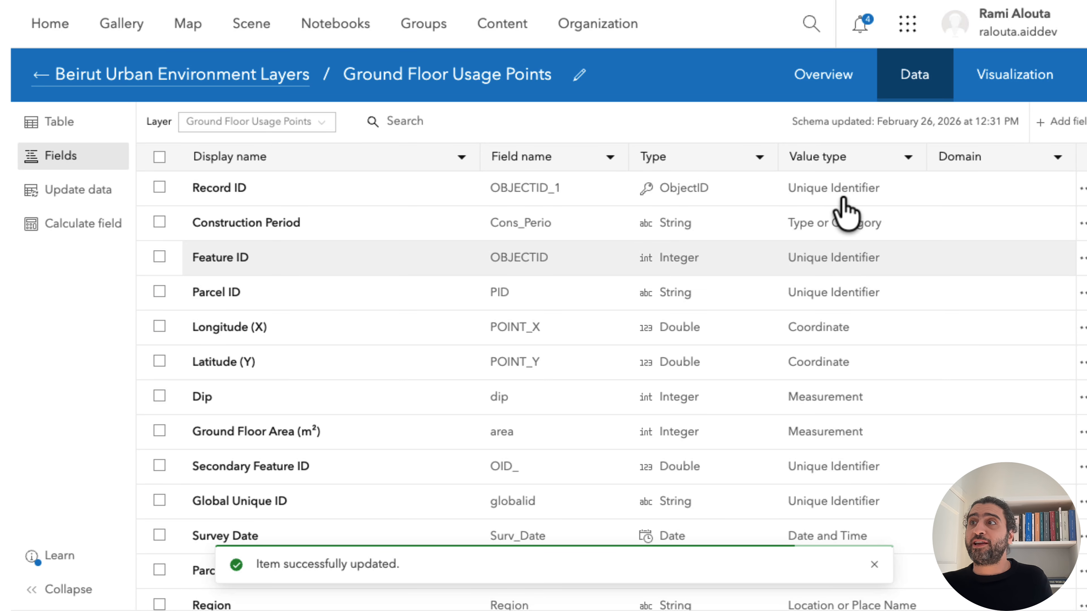
Return to the Beirut Urban Environment Layers item and look through its description, tags and list of layers.
click(120, 77)
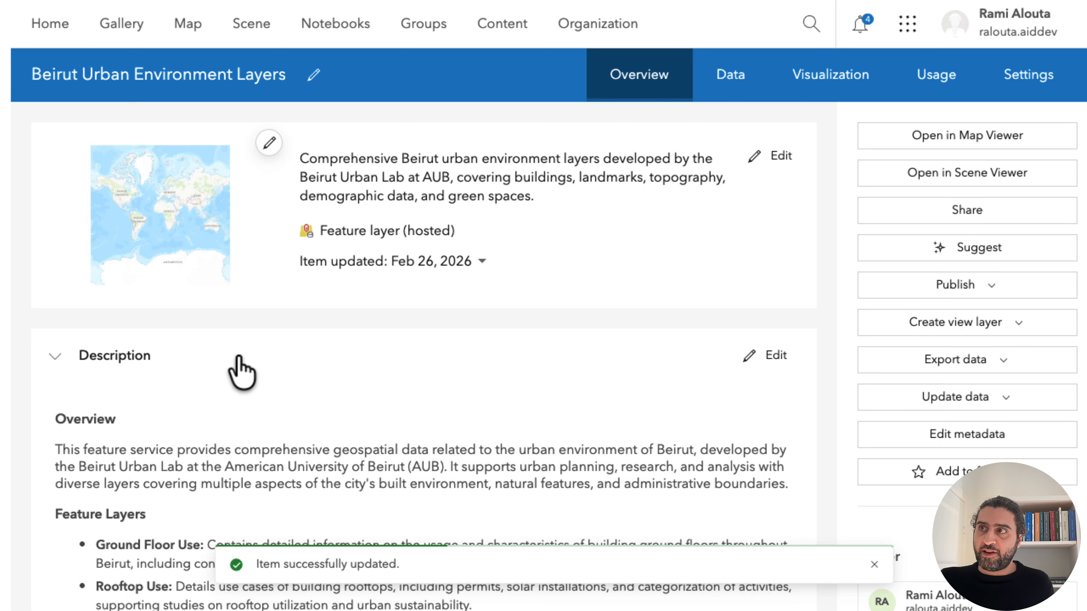
scroll(272, 411, down, 7)
scroll(275, 407, down, 20)
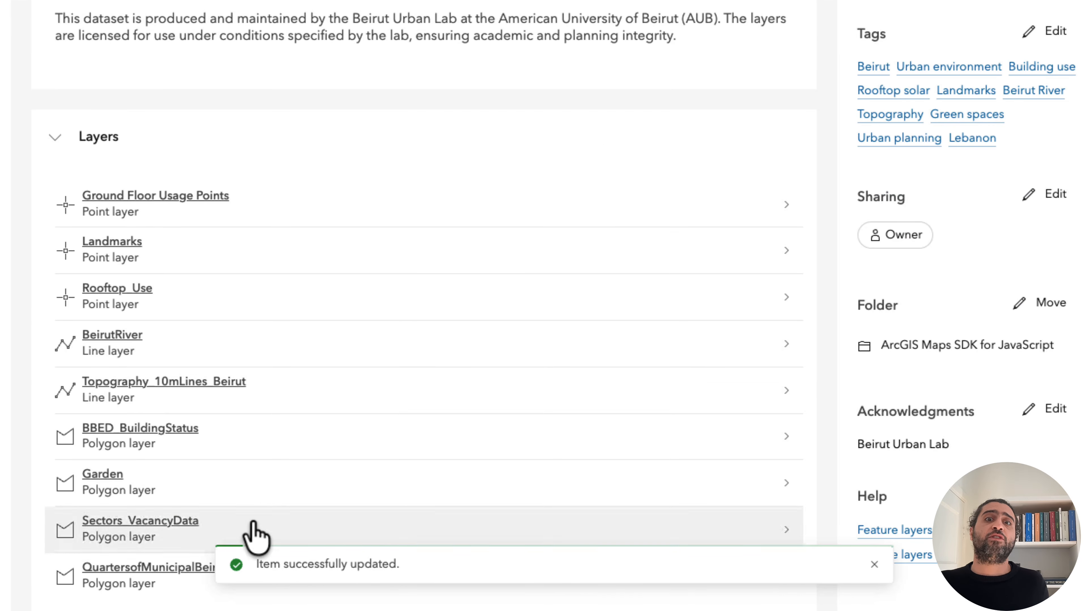
scroll(236, 429, down, 3)
scroll(237, 415, up, 1)
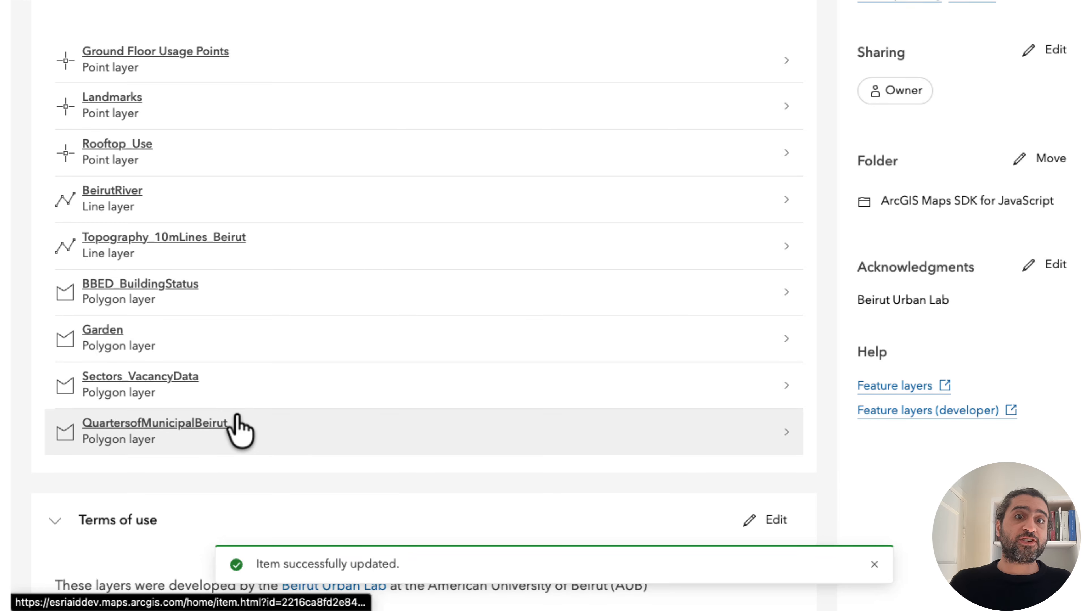
scroll(237, 415, down, 1)
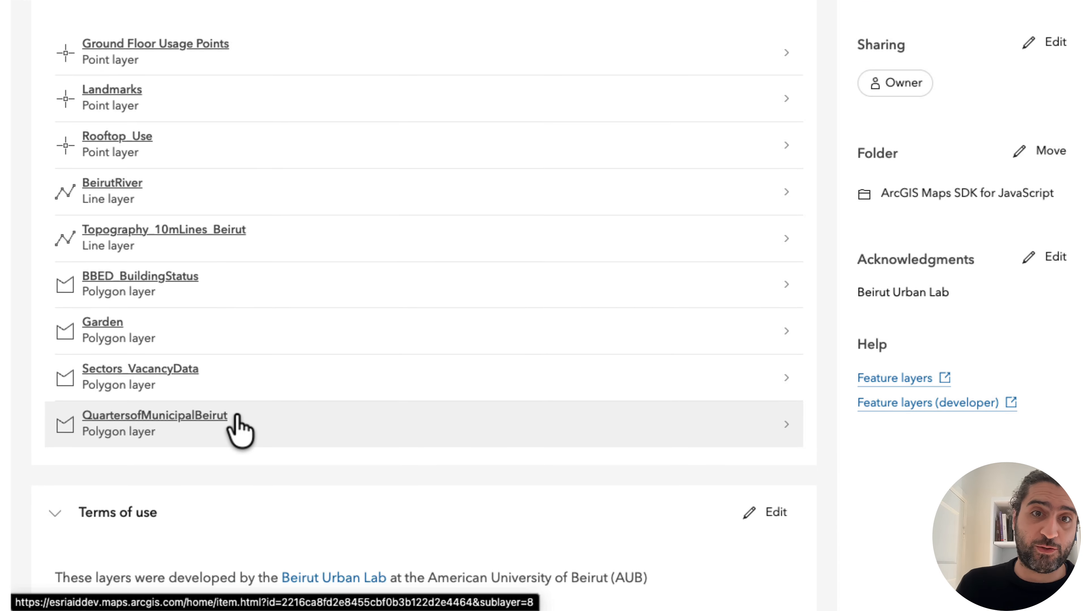
scroll(237, 415, up, 2)
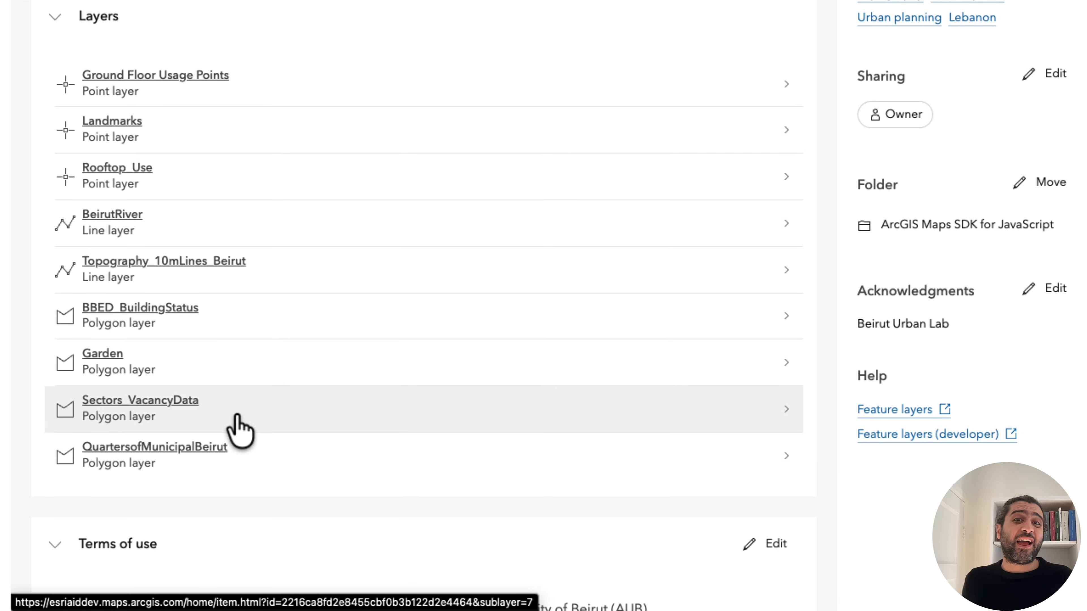